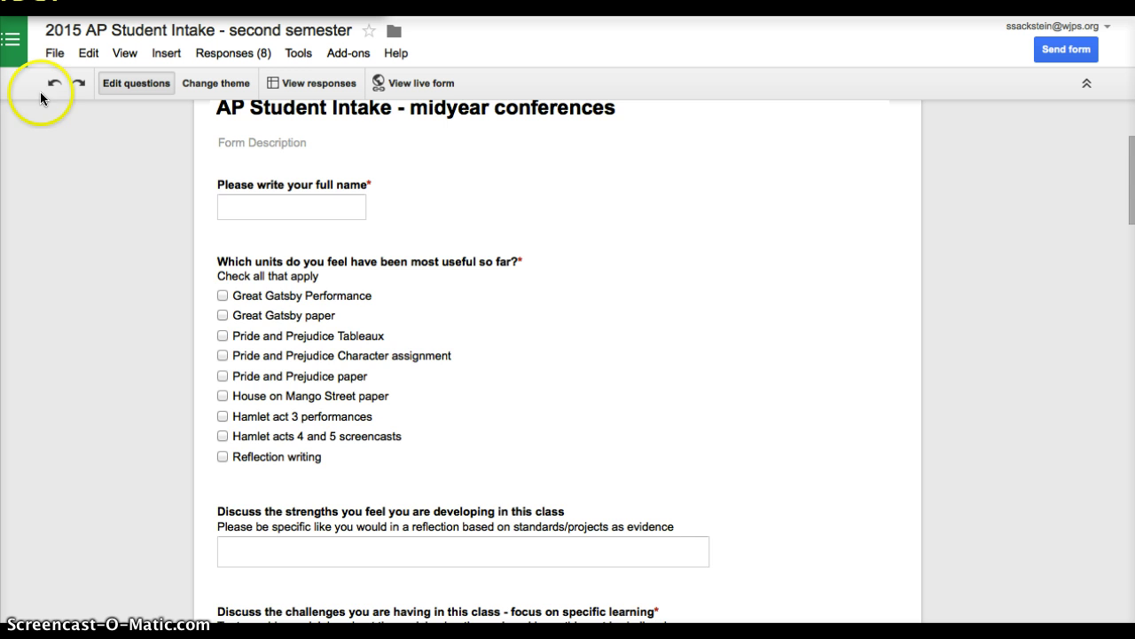
Open the full-name question's editor in the form and close it again without changes
{"action": "scroll", "coordinate": [47, 134], "scroll_direction": "up", "scroll_amount": 5}
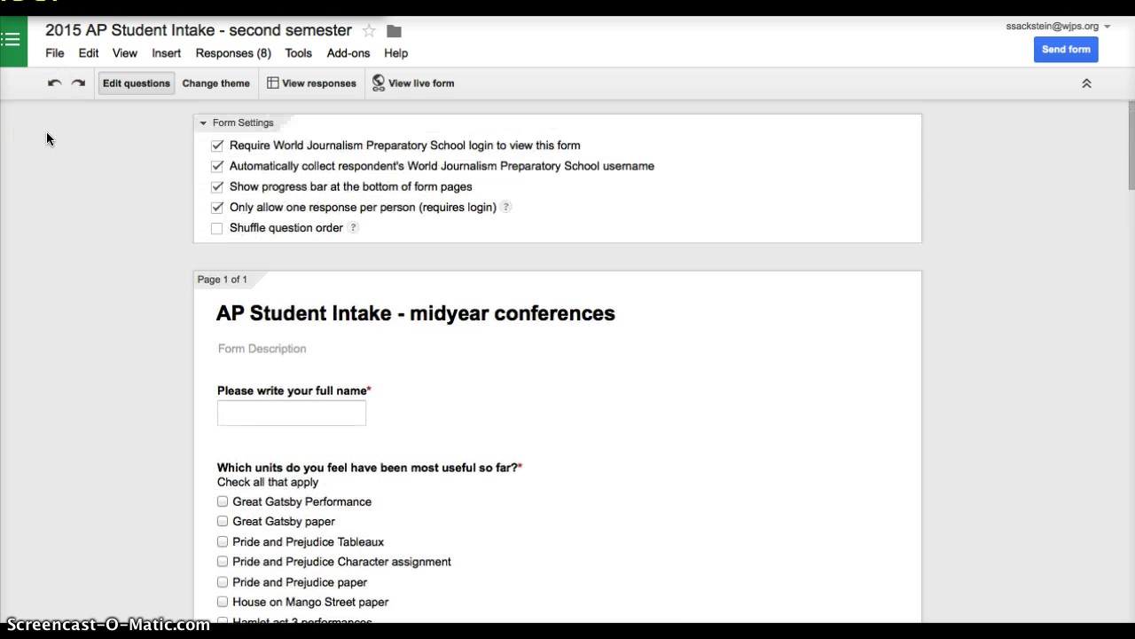
{"action": "scroll", "coordinate": [47, 137], "scroll_direction": "down", "scroll_amount": 4}
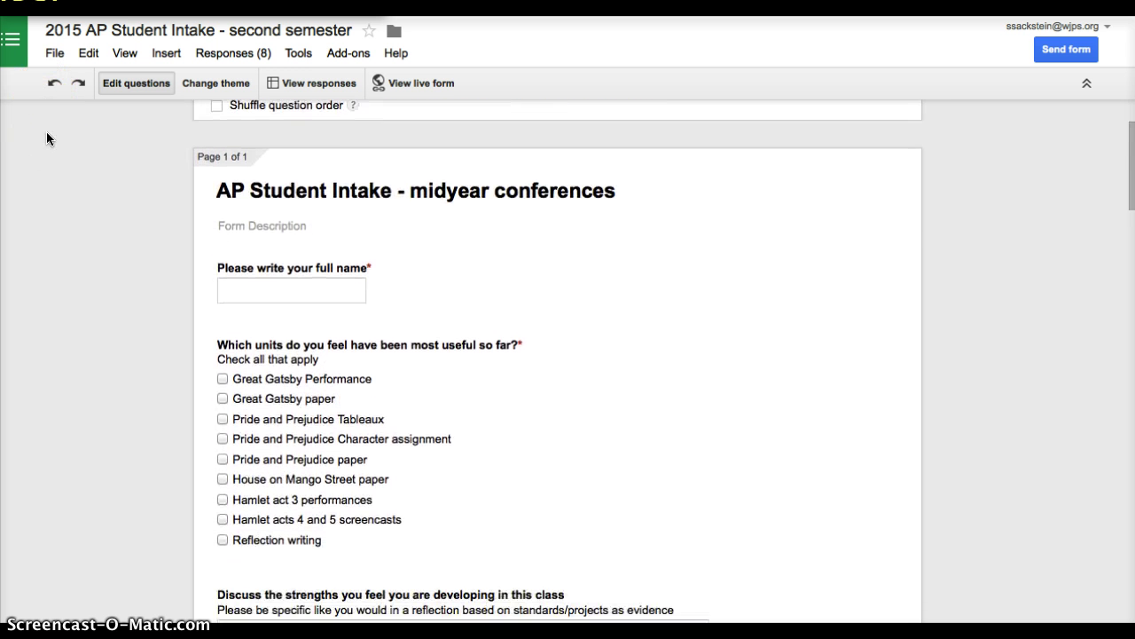
{"action": "scroll", "coordinate": [48, 138], "scroll_direction": "up", "scroll_amount": 1}
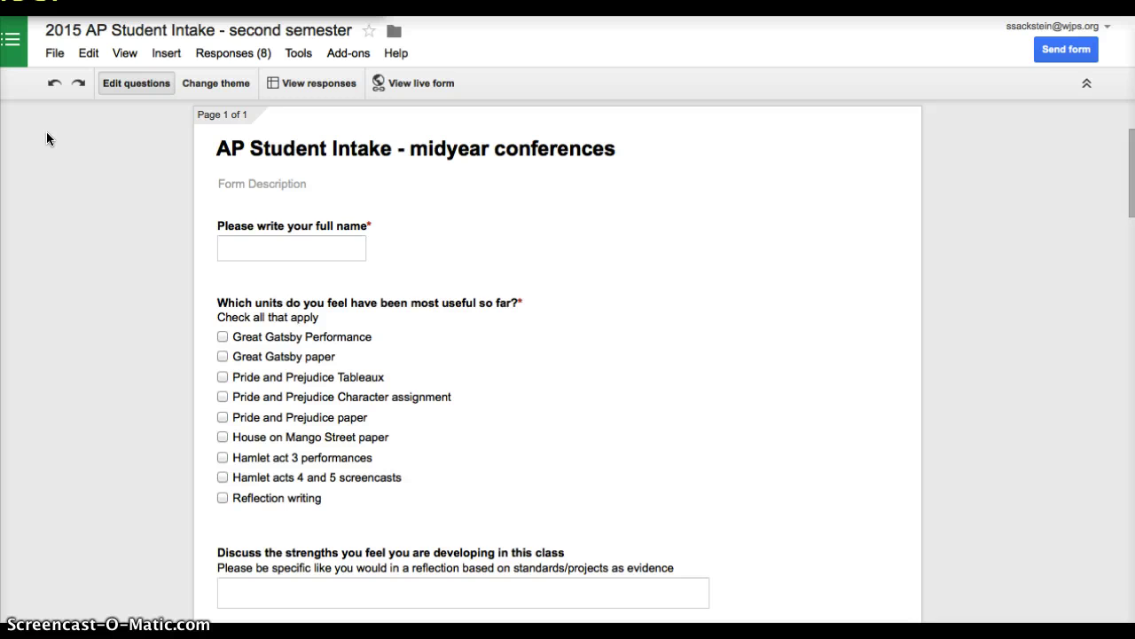
{"action": "scroll", "coordinate": [46, 139], "scroll_direction": "down", "scroll_amount": 1}
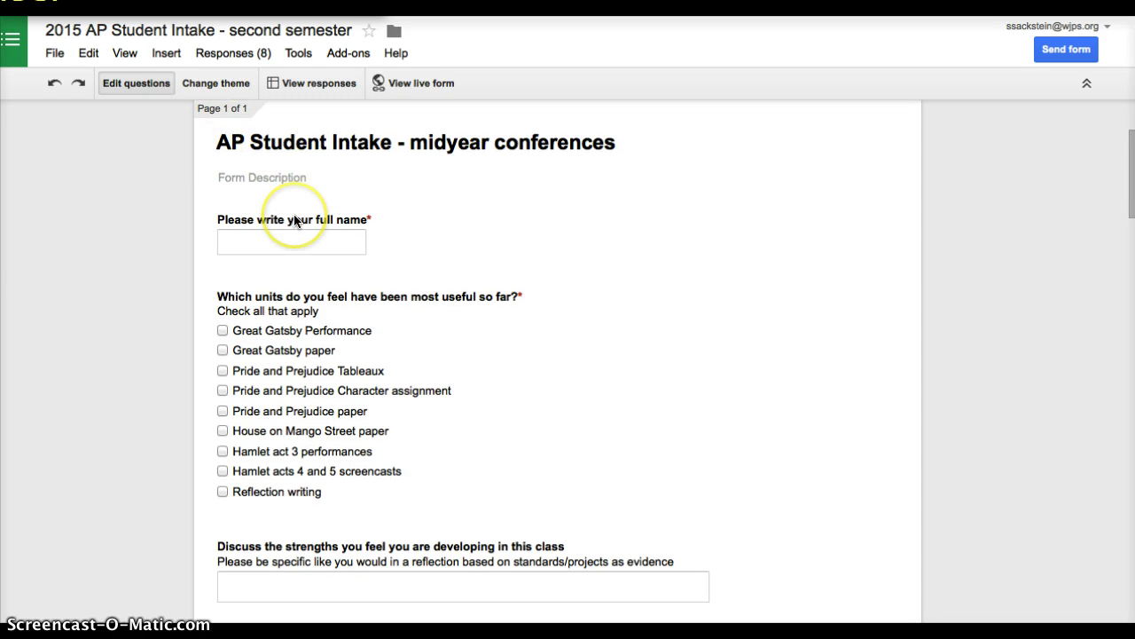
{"action": "scroll", "coordinate": [293, 223], "scroll_direction": "down", "scroll_amount": 1}
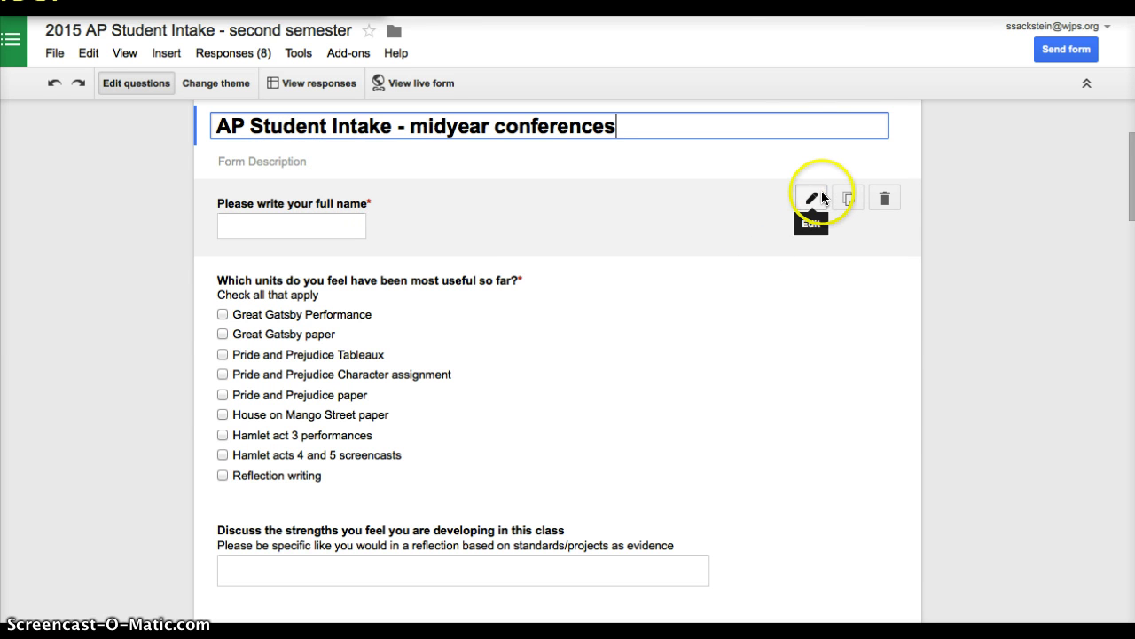
{"action": "left_click", "coordinate": [821, 193]}
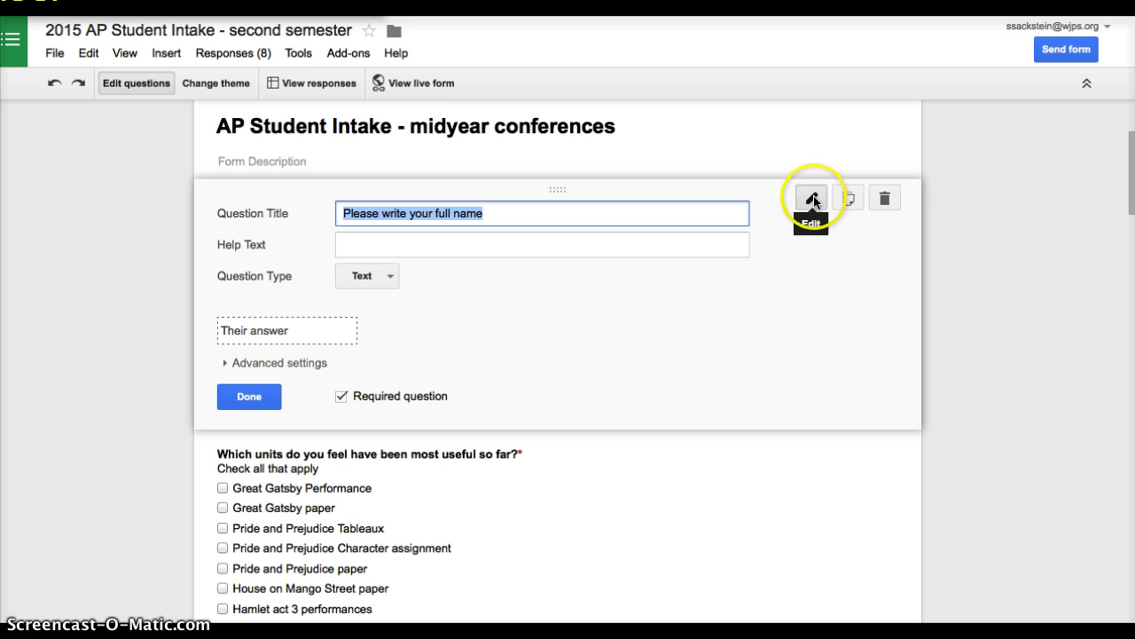
{"action": "left_click", "coordinate": [253, 397]}
Scroll down through the rest of the form's questions
{"action": "scroll", "coordinate": [468, 369], "scroll_direction": "down", "scroll_amount": 5}
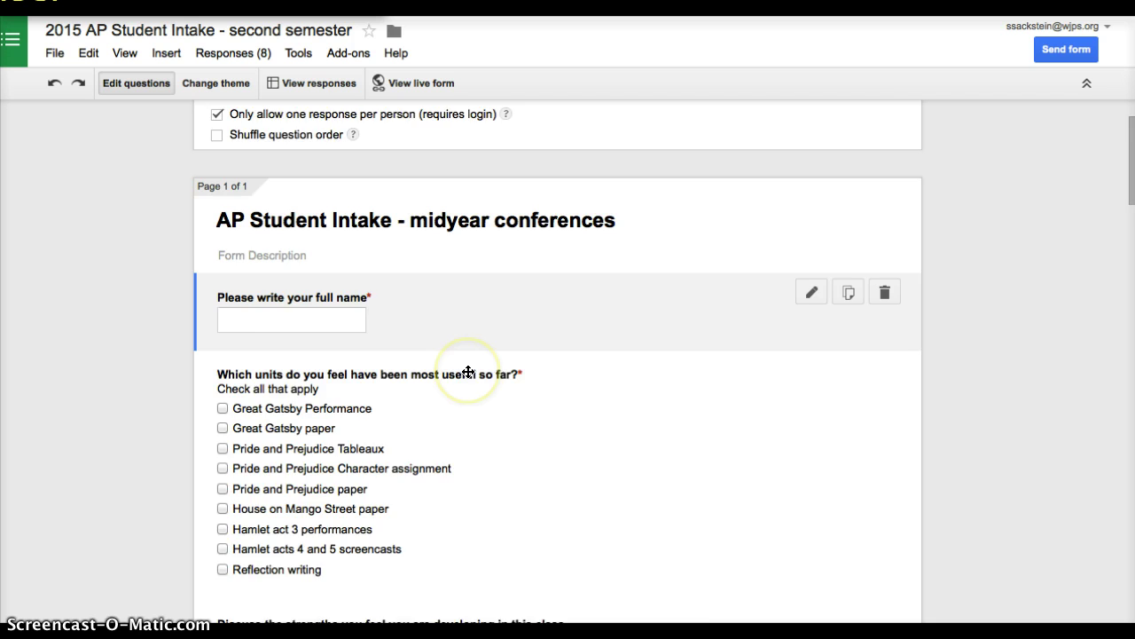
{"action": "scroll", "coordinate": [468, 371], "scroll_direction": "down", "scroll_amount": 1}
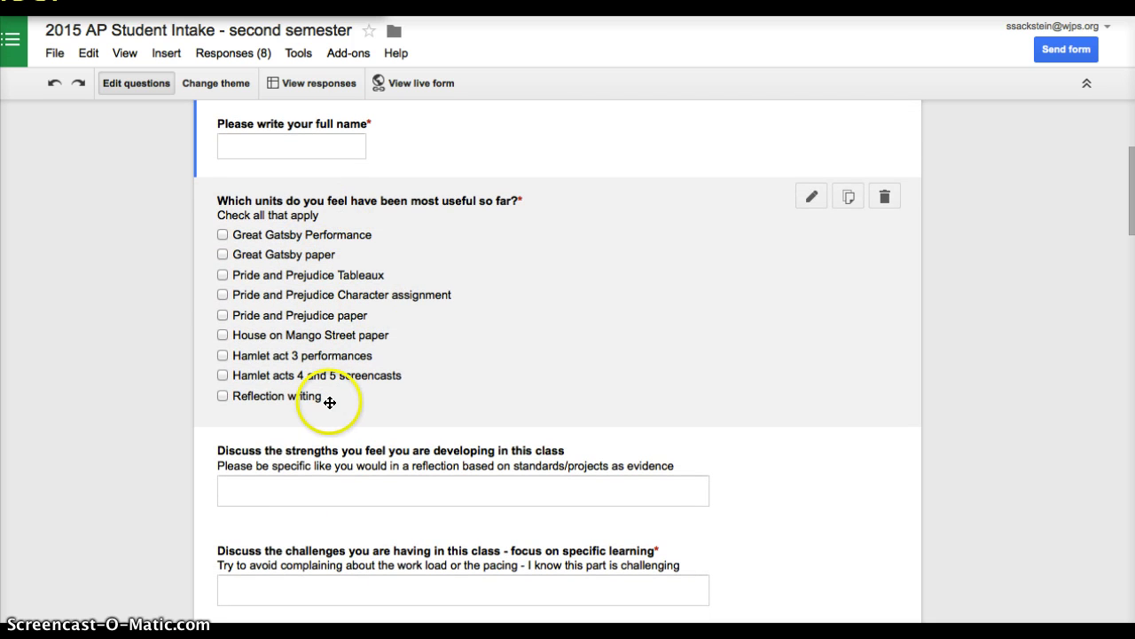
{"action": "scroll", "coordinate": [621, 357], "scroll_direction": "down", "scroll_amount": 4}
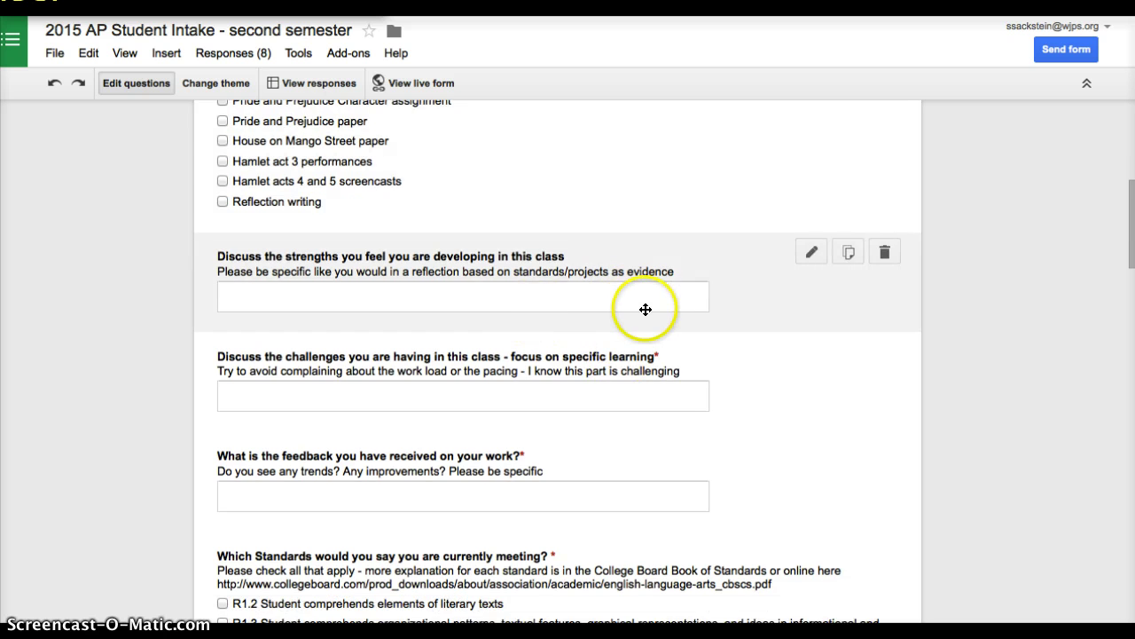
{"action": "scroll", "coordinate": [634, 301], "scroll_direction": "down", "scroll_amount": 1}
{"action": "scroll", "coordinate": [647, 307], "scroll_direction": "down", "scroll_amount": 2}
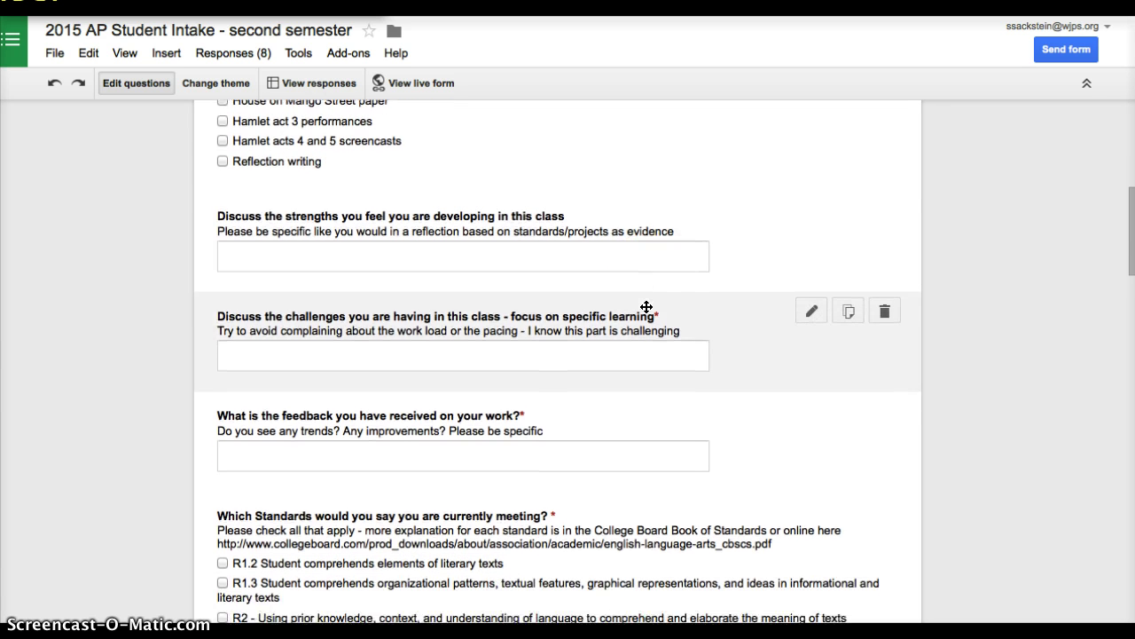
{"action": "scroll", "coordinate": [646, 307], "scroll_direction": "down", "scroll_amount": 4}
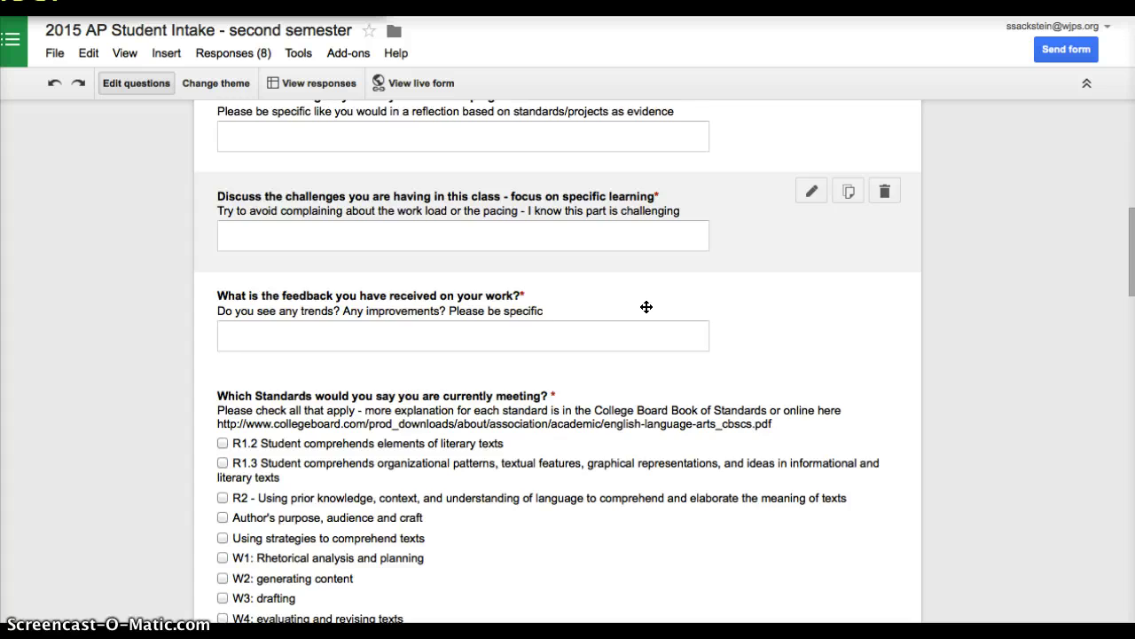
{"action": "left_click", "coordinate": [611, 375]}
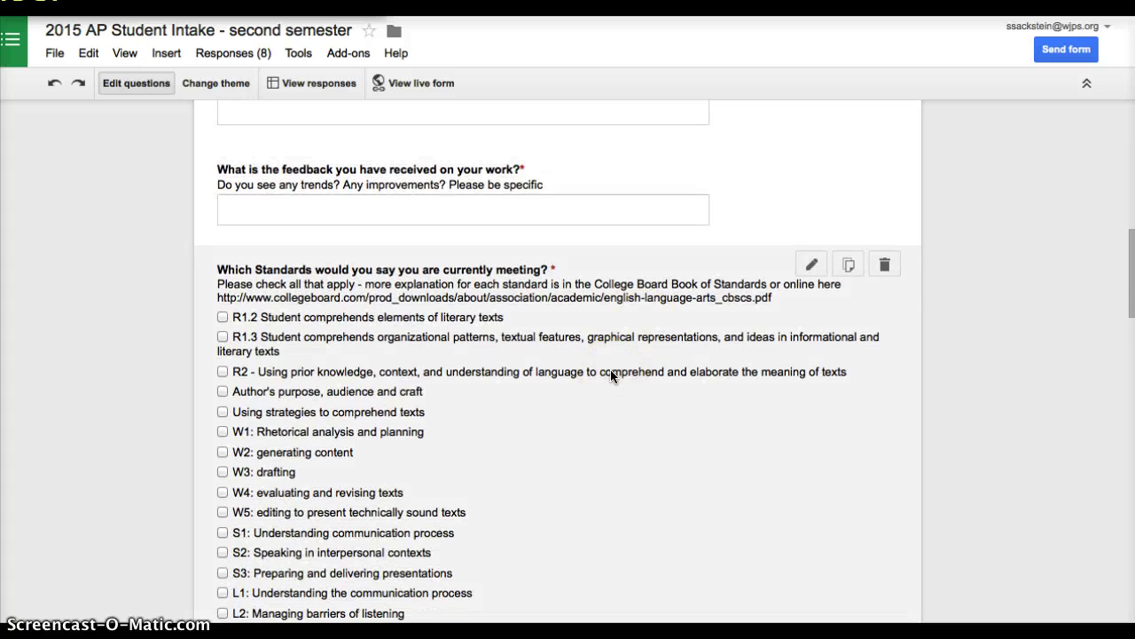
{"action": "scroll", "coordinate": [612, 376], "scroll_direction": "up", "scroll_amount": 3}
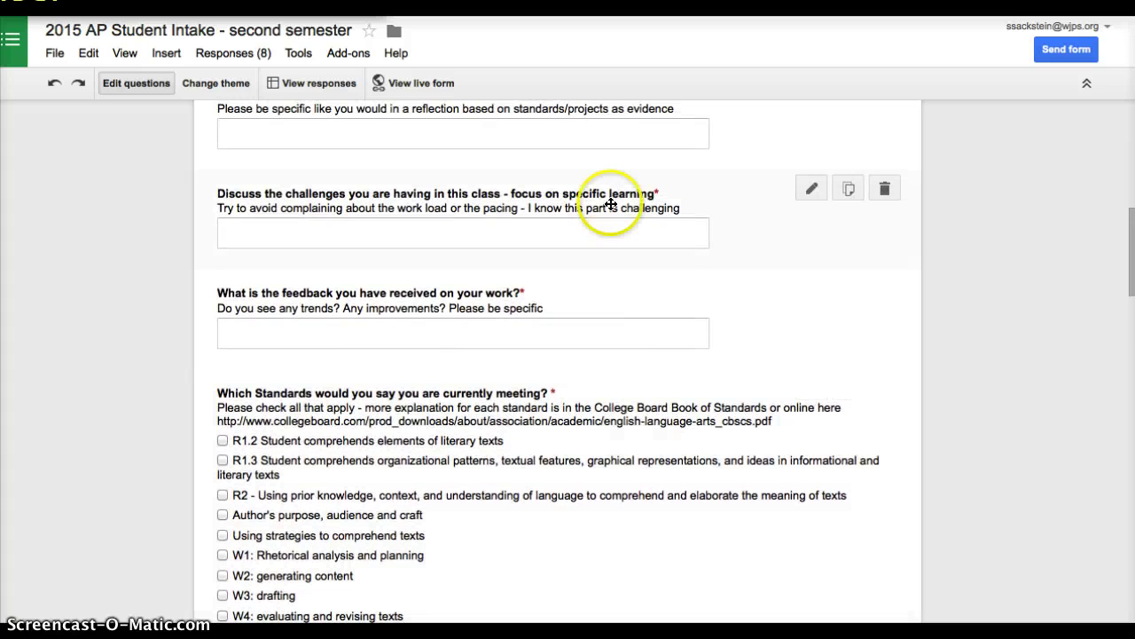
{"action": "scroll", "coordinate": [604, 228], "scroll_direction": "up", "scroll_amount": 1}
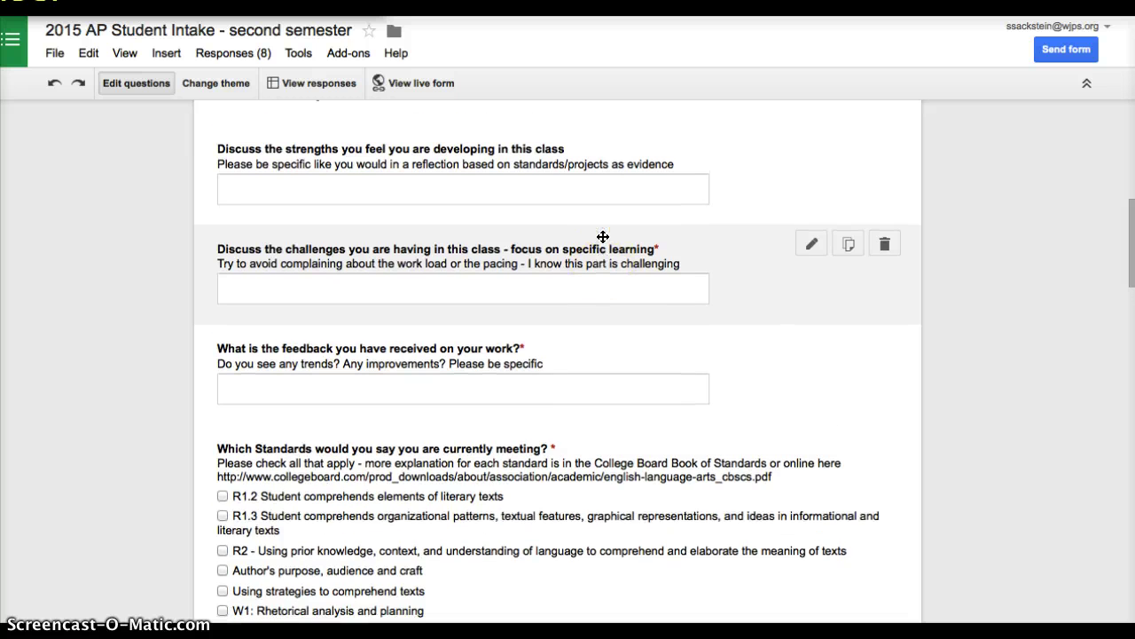
{"action": "scroll", "coordinate": [603, 237], "scroll_direction": "down", "scroll_amount": 1}
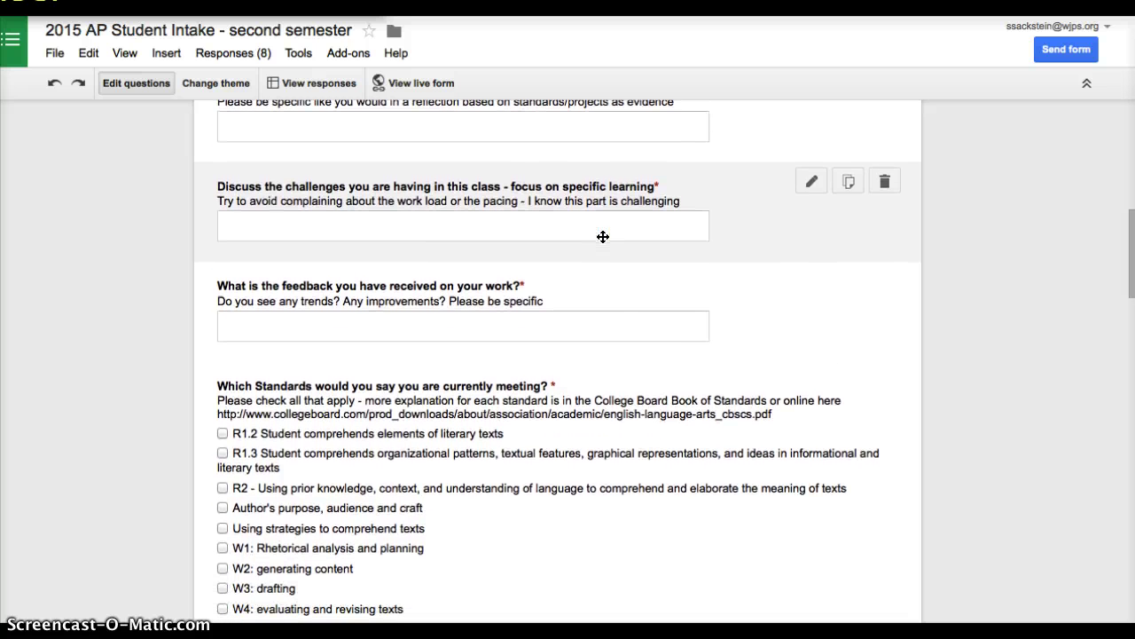
{"action": "scroll", "coordinate": [609, 269], "scroll_direction": "down", "scroll_amount": 2}
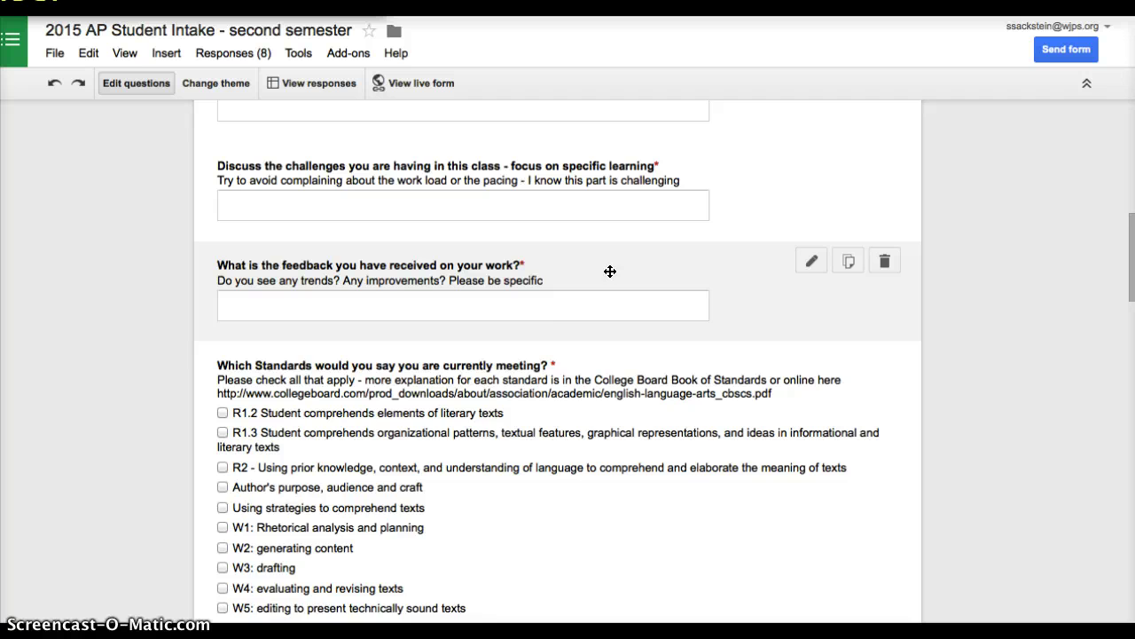
{"action": "scroll", "coordinate": [604, 293], "scroll_direction": "down", "scroll_amount": 1}
{"action": "left_click", "coordinate": [590, 316]}
{"action": "scroll", "coordinate": [583, 329], "scroll_direction": "down", "scroll_amount": 1}
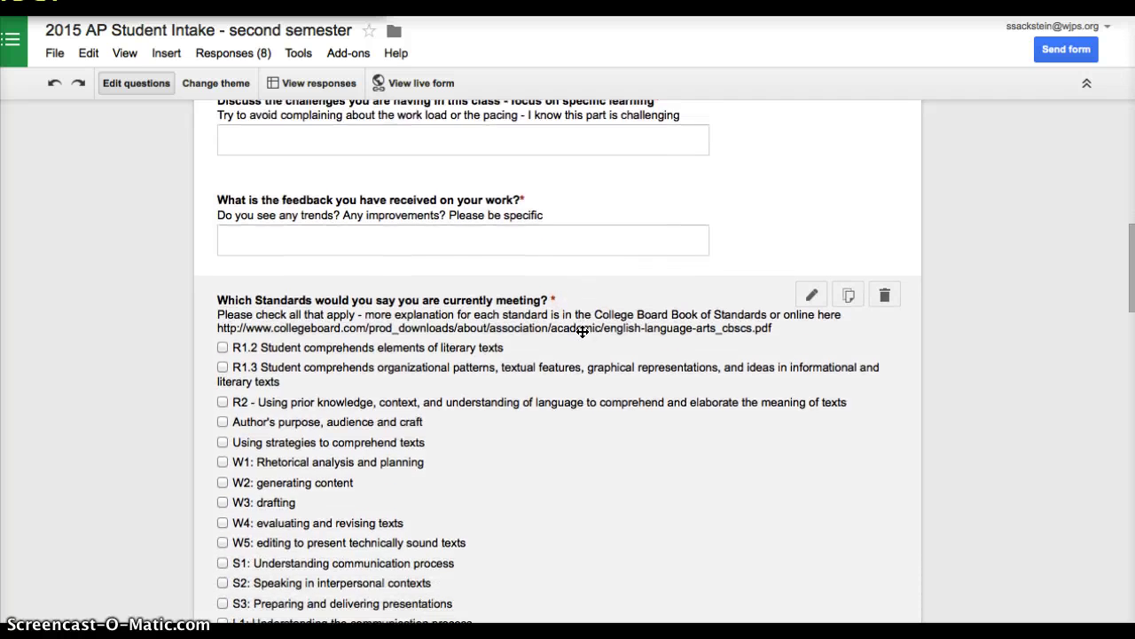
{"action": "scroll", "coordinate": [583, 331], "scroll_direction": "down", "scroll_amount": 1}
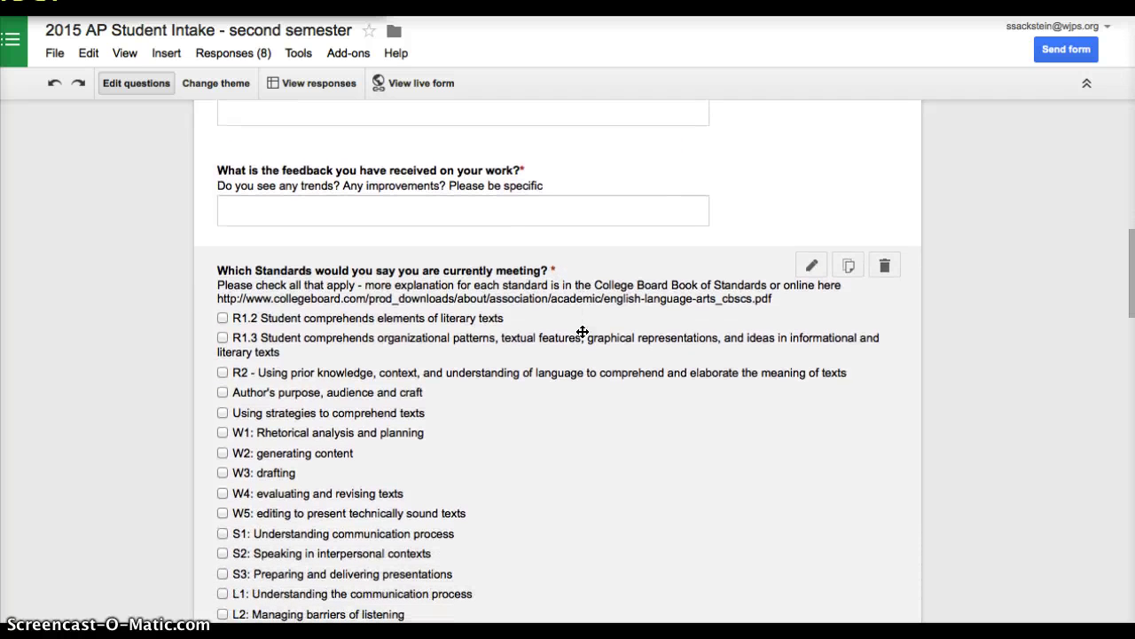
{"action": "scroll", "coordinate": [582, 331], "scroll_direction": "down", "scroll_amount": 4}
{"action": "scroll", "coordinate": [582, 331], "scroll_direction": "down", "scroll_amount": 1}
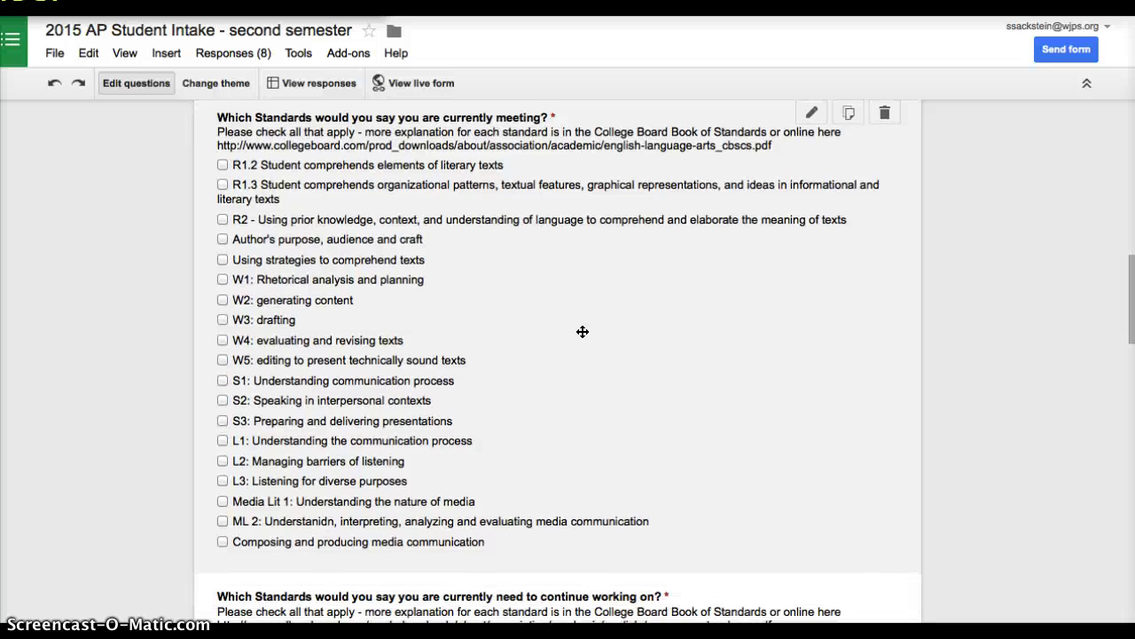
{"action": "scroll", "coordinate": [583, 331], "scroll_direction": "down", "scroll_amount": 3}
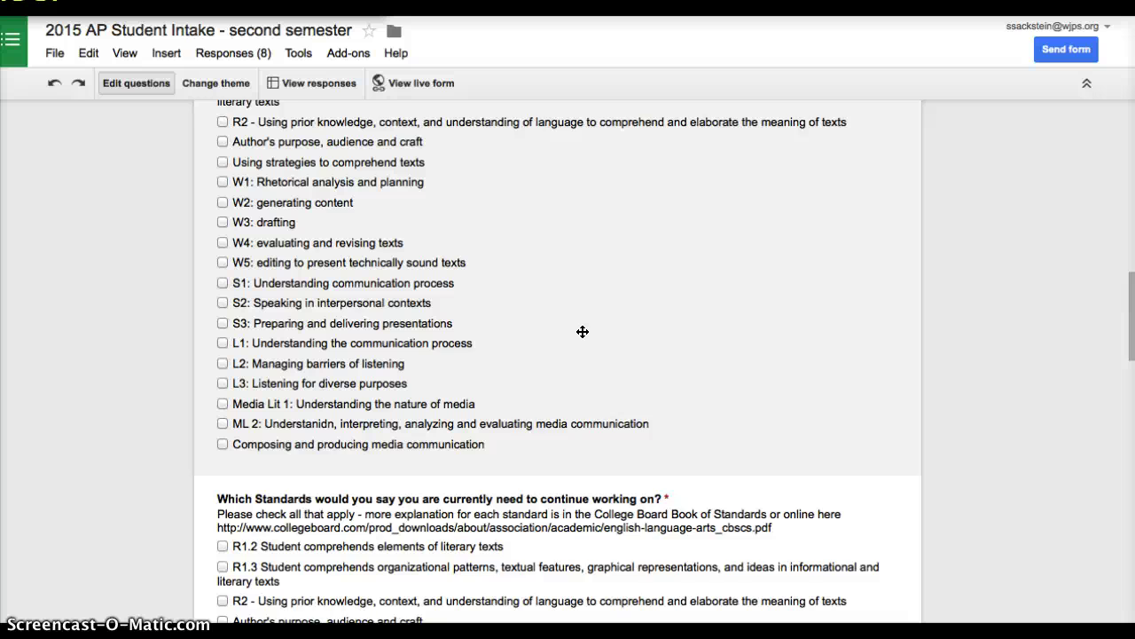
{"action": "scroll", "coordinate": [583, 331], "scroll_direction": "down", "scroll_amount": 3}
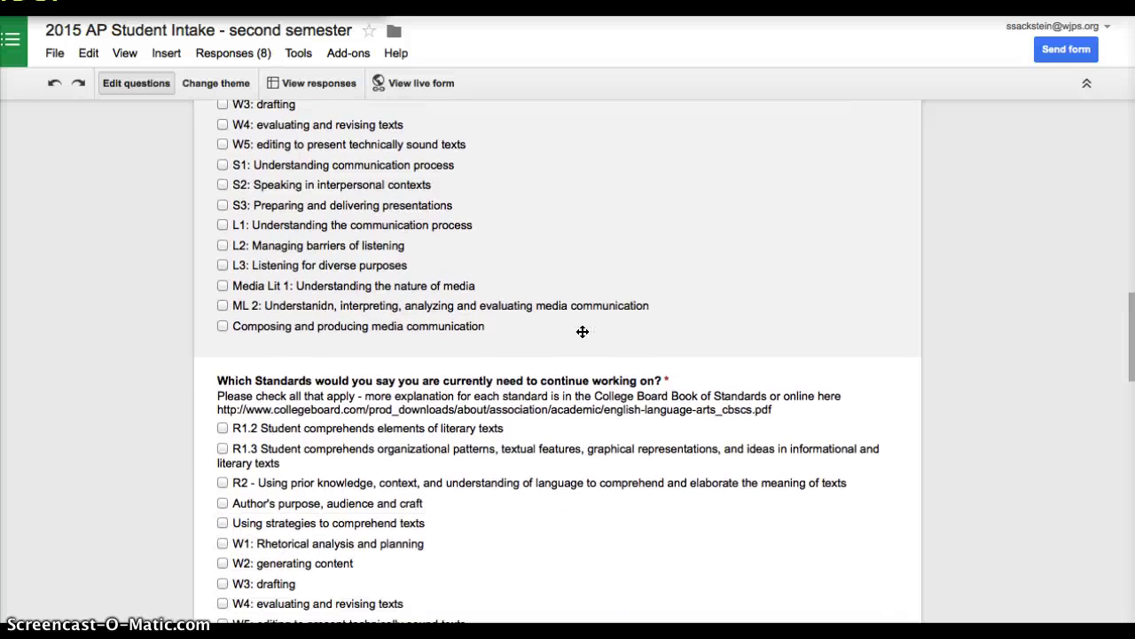
{"action": "scroll", "coordinate": [583, 330], "scroll_direction": "down", "scroll_amount": 1}
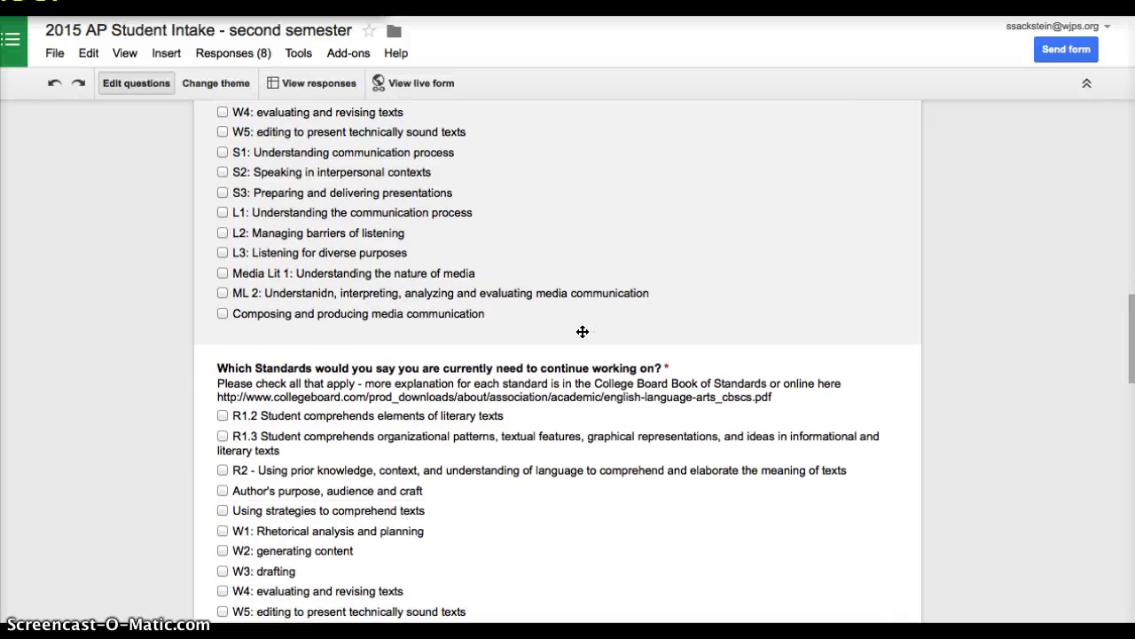
{"action": "scroll", "coordinate": [583, 330], "scroll_direction": "down", "scroll_amount": 3}
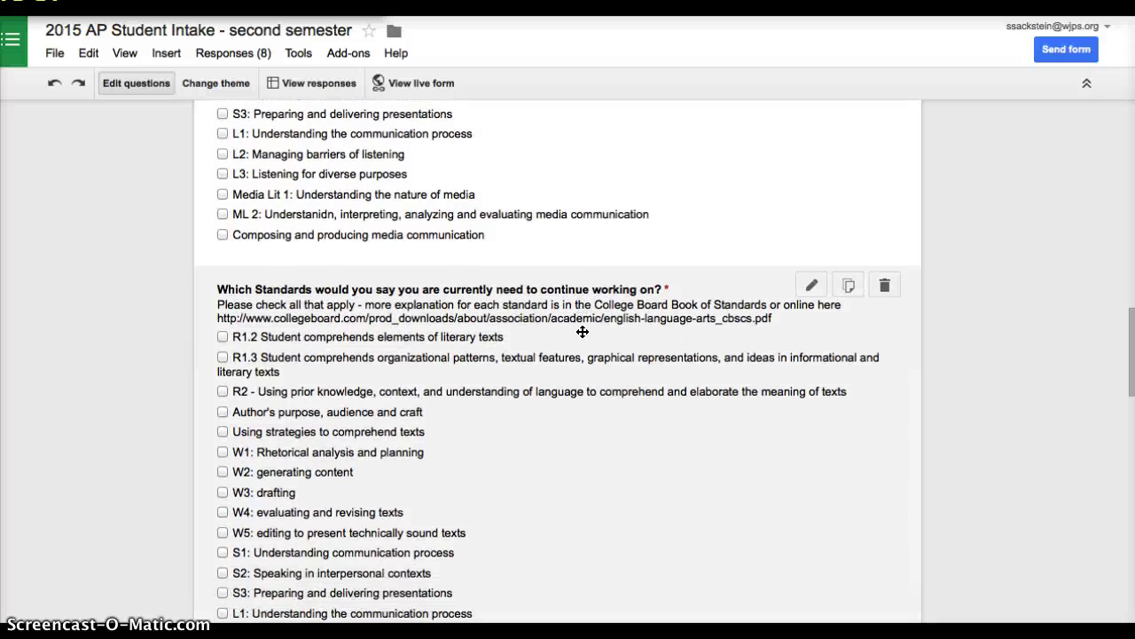
{"action": "scroll", "coordinate": [583, 331], "scroll_direction": "down", "scroll_amount": 5}
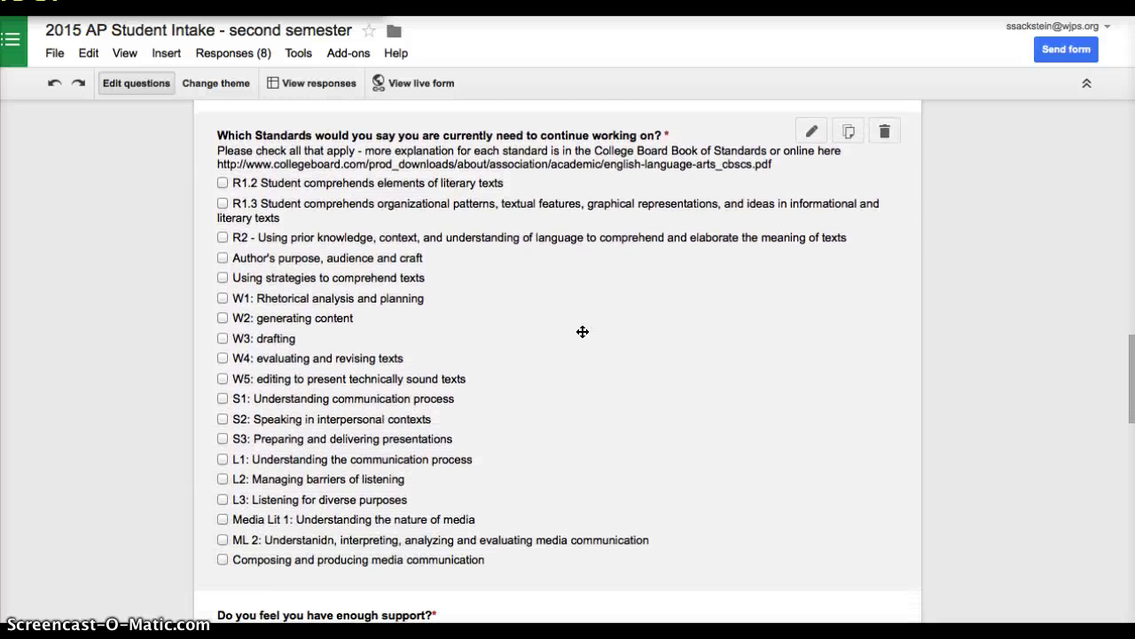
{"action": "scroll", "coordinate": [583, 331], "scroll_direction": "down", "scroll_amount": 2}
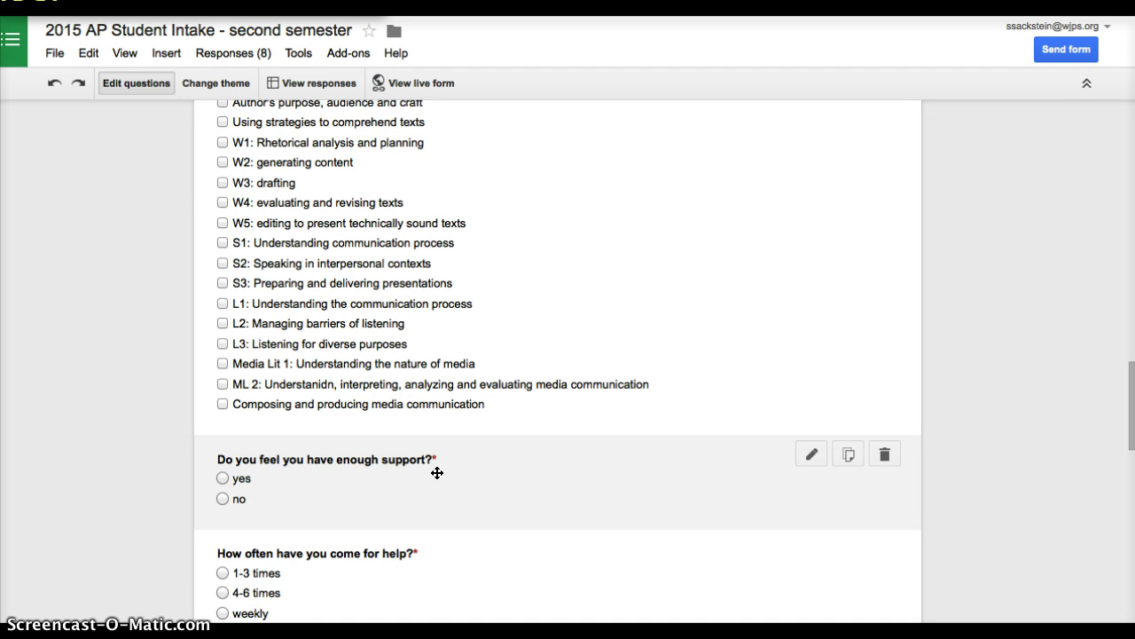
{"action": "scroll", "coordinate": [437, 473], "scroll_direction": "down", "scroll_amount": 3}
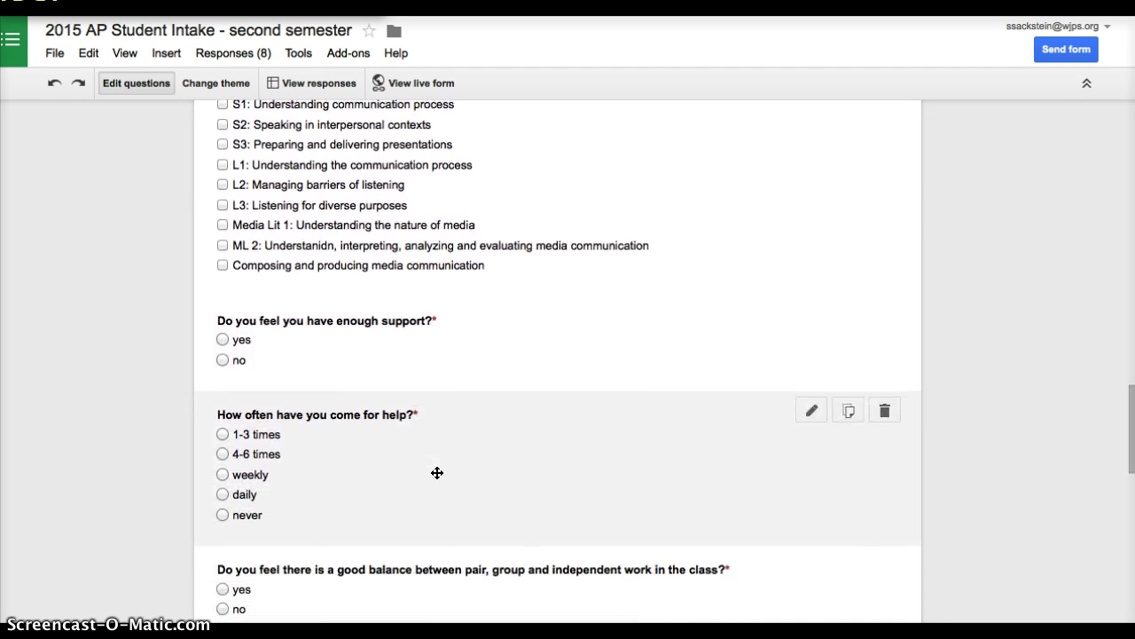
{"action": "scroll", "coordinate": [437, 473], "scroll_direction": "down", "scroll_amount": 1}
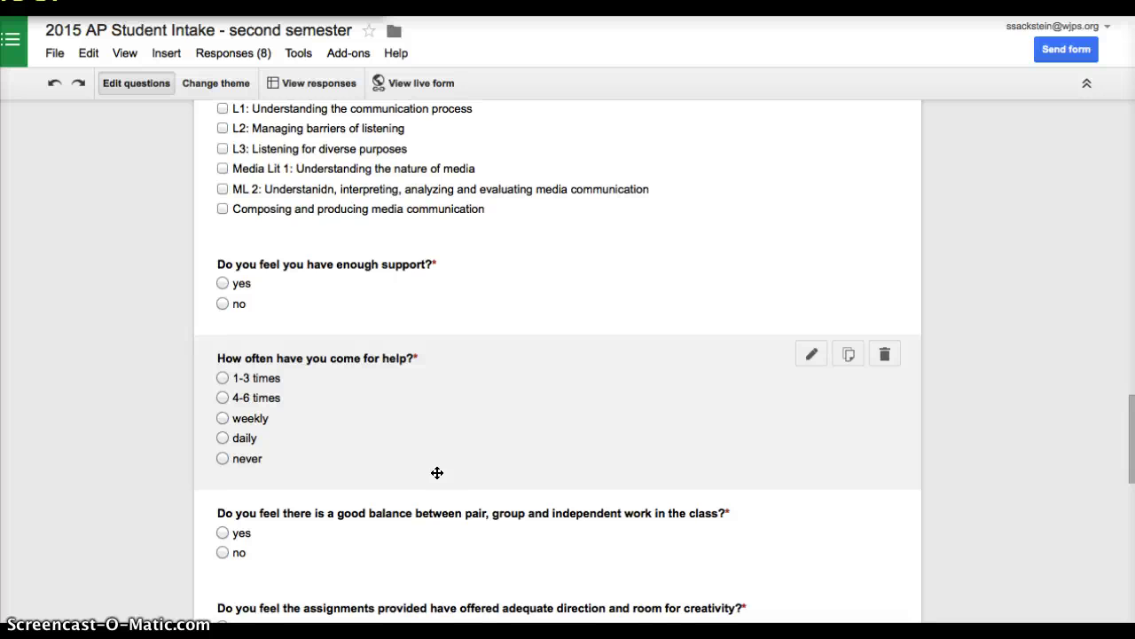
{"action": "scroll", "coordinate": [438, 473], "scroll_direction": "down", "scroll_amount": 4}
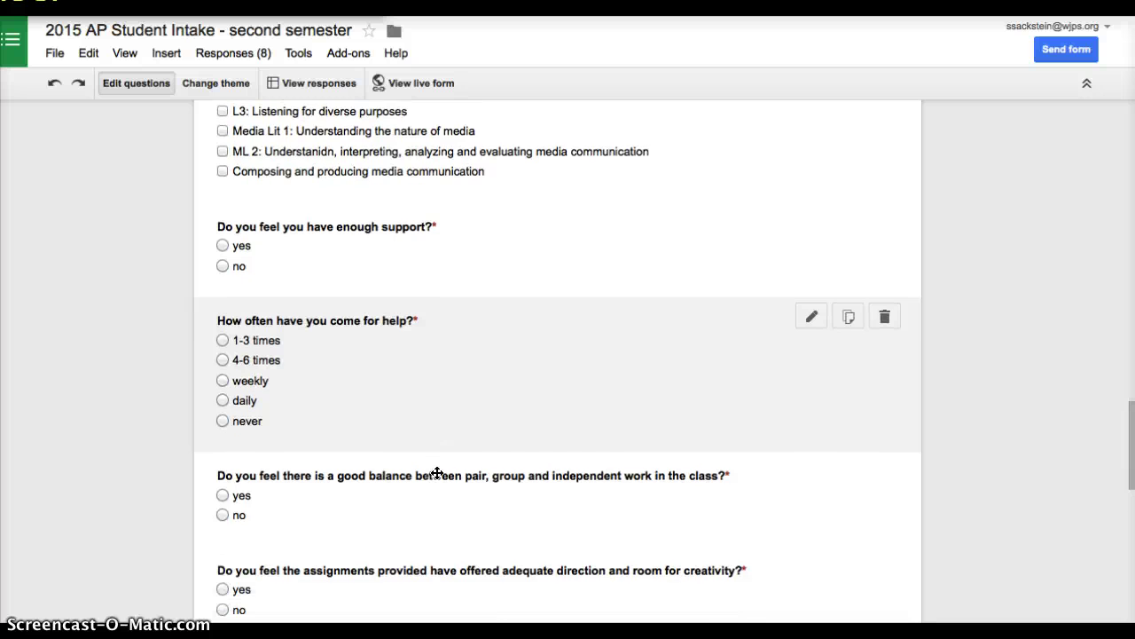
{"action": "scroll", "coordinate": [437, 473], "scroll_direction": "down", "scroll_amount": 3}
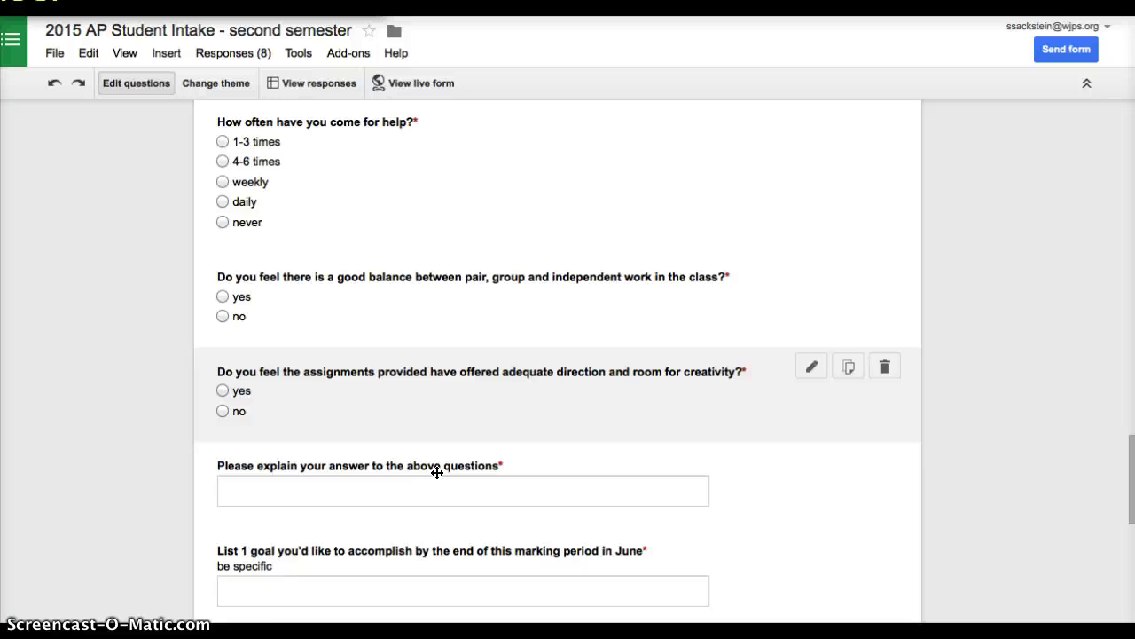
{"action": "scroll", "coordinate": [437, 473], "scroll_direction": "down", "scroll_amount": 1}
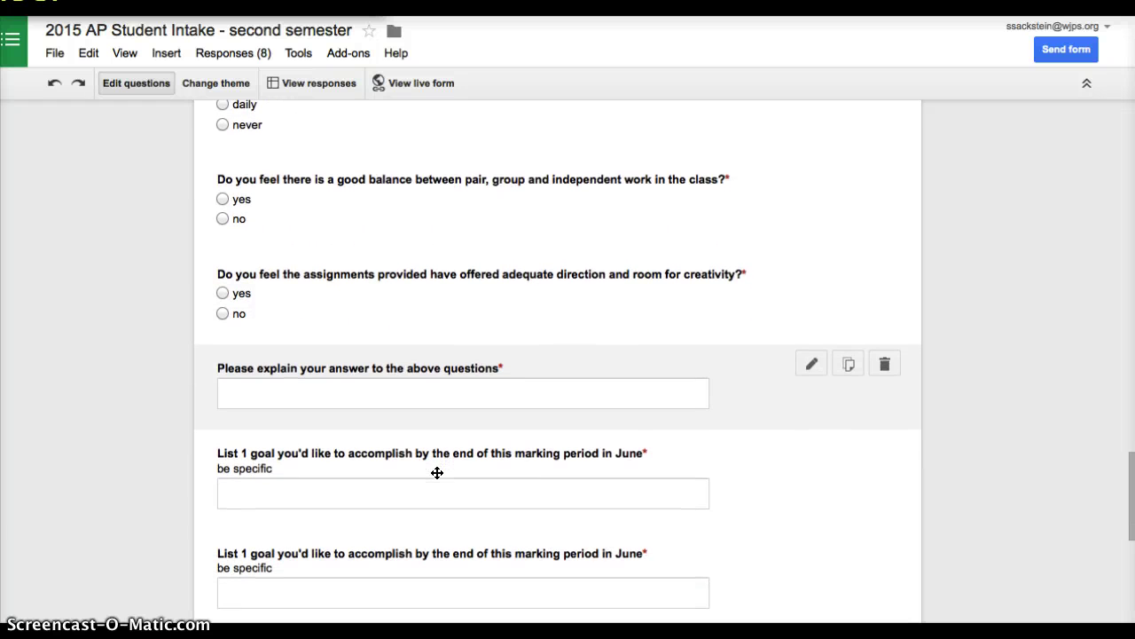
{"action": "left_click", "coordinate": [588, 431]}
{"action": "left_click", "coordinate": [719, 287]}
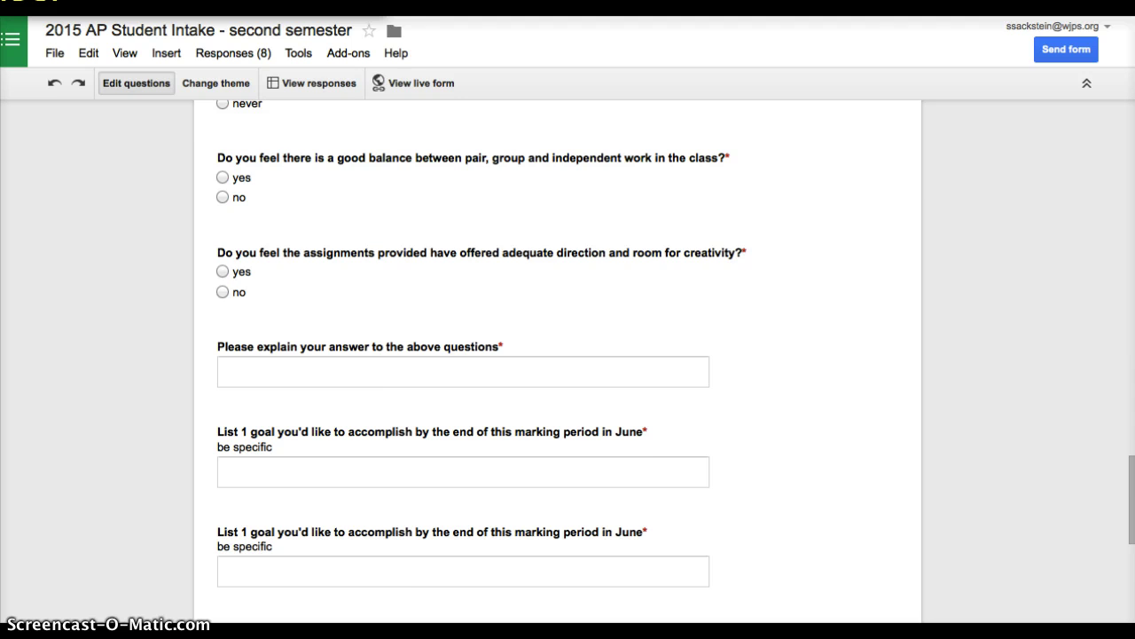
Switch to the Responses spreadsheet and scan its rows and columns of student answers
{"action": "key", "text": "ctrl+Tab"}
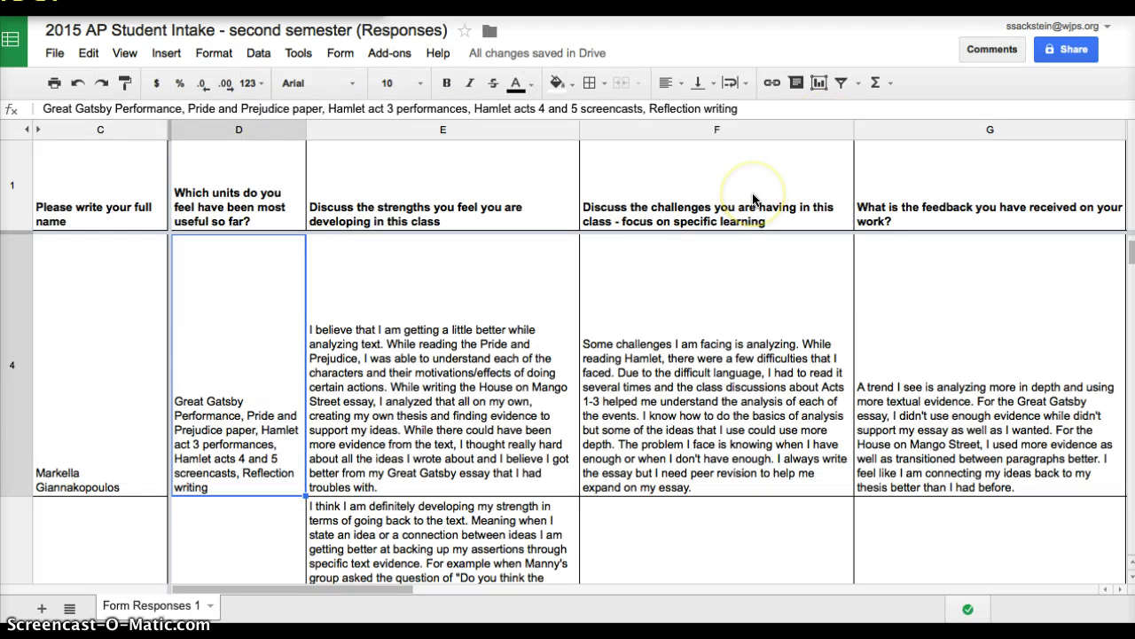
{"action": "scroll", "coordinate": [752, 199], "scroll_direction": "down", "scroll_amount": 1}
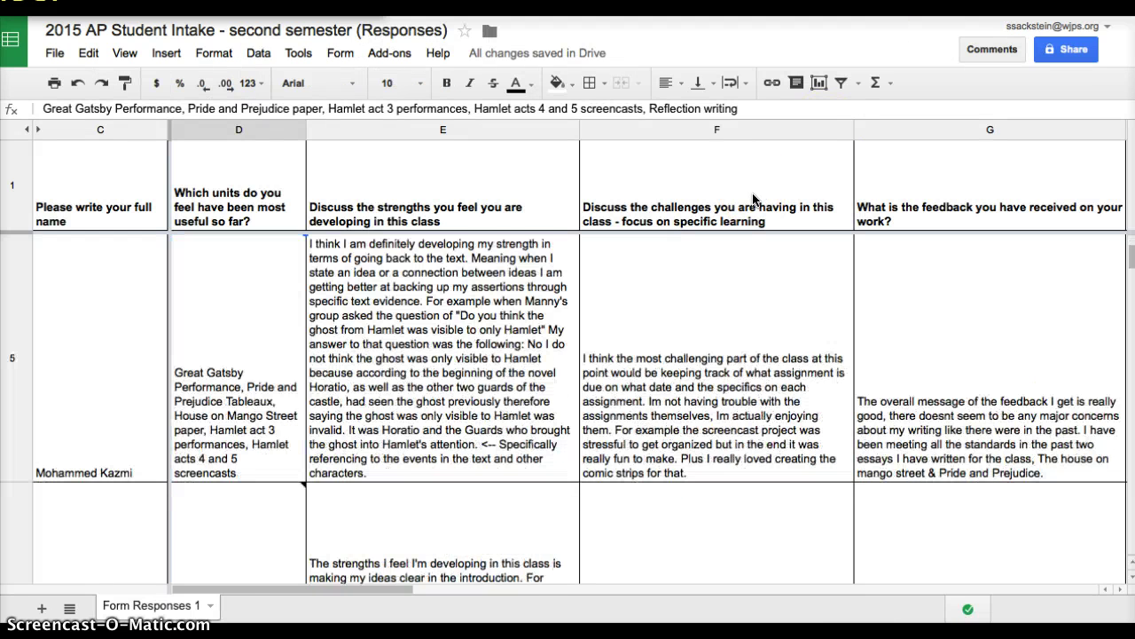
{"action": "scroll", "coordinate": [752, 199], "scroll_direction": "up", "scroll_amount": 3}
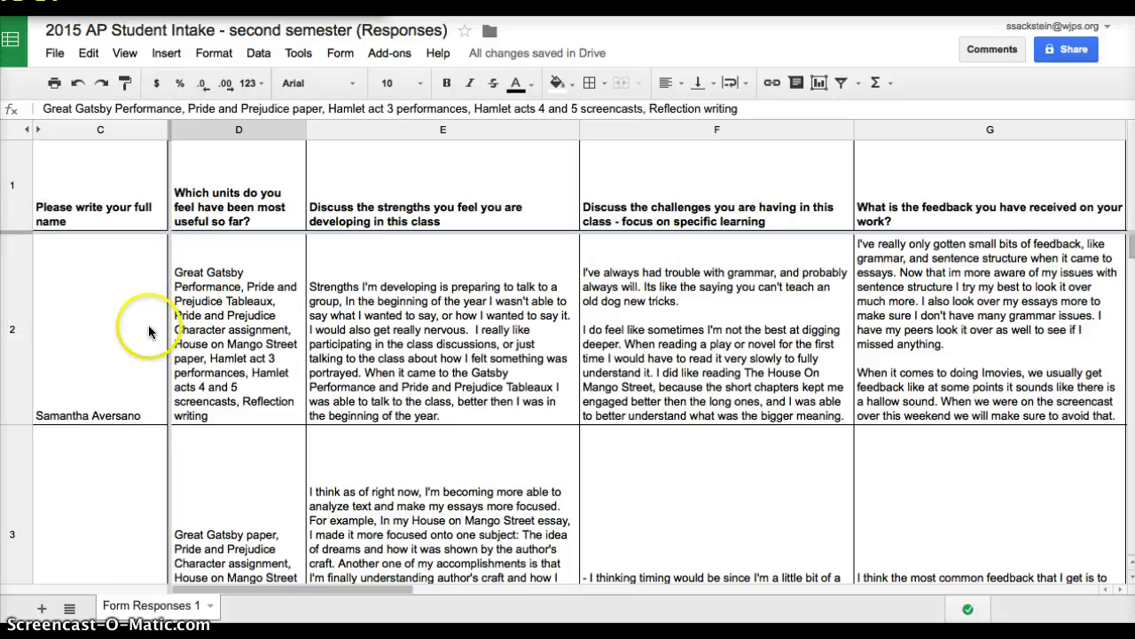
{"action": "scroll", "coordinate": [282, 313], "scroll_direction": "right", "scroll_amount": 2}
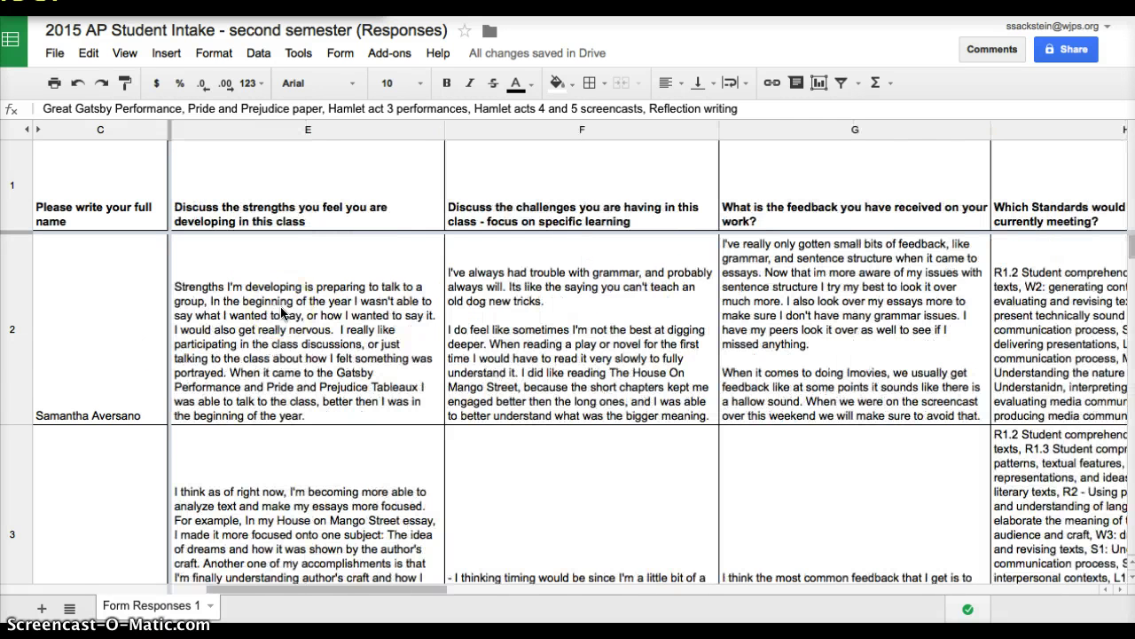
{"action": "scroll", "coordinate": [282, 312], "scroll_direction": "left", "scroll_amount": 2}
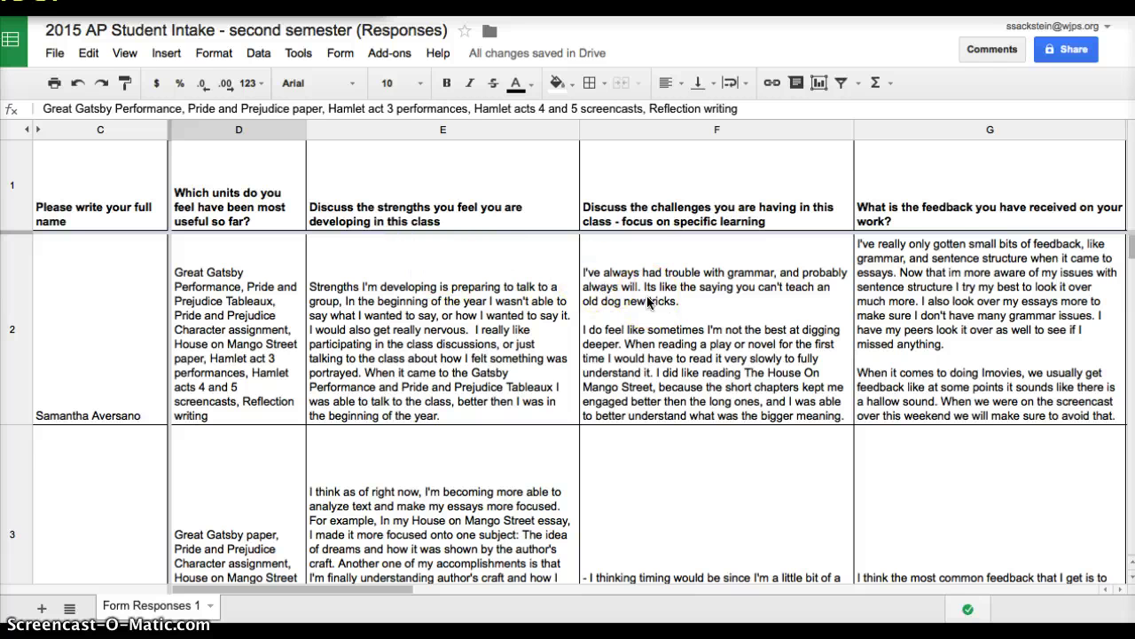
{"action": "scroll", "coordinate": [647, 302], "scroll_direction": "down", "scroll_amount": 1}
{"action": "scroll", "coordinate": [557, 310], "scroll_direction": "down", "scroll_amount": 5}
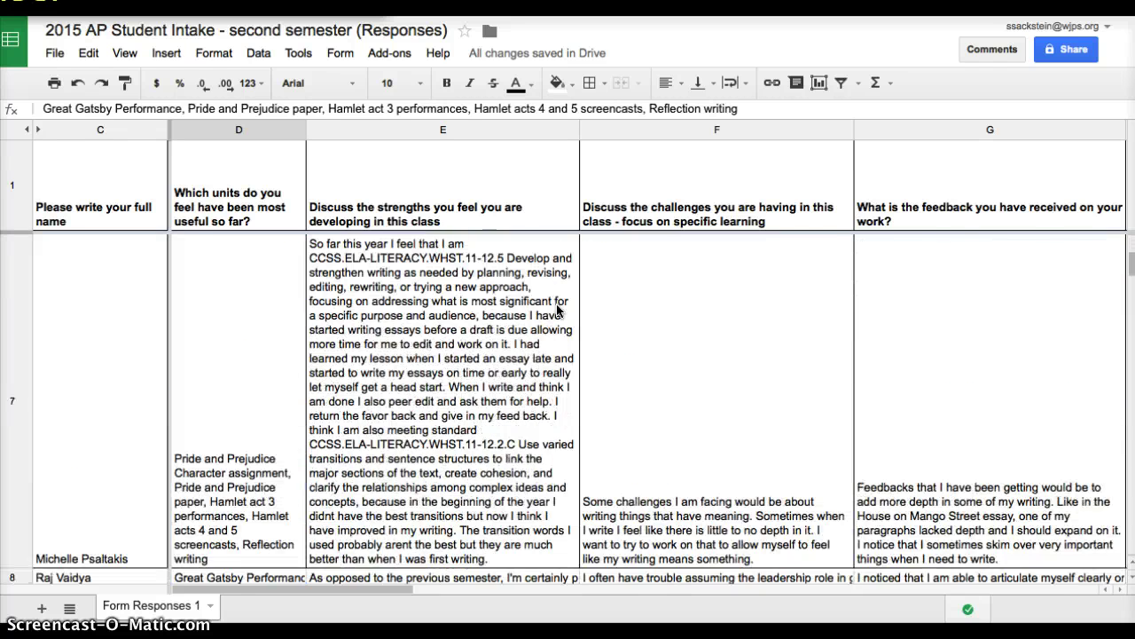
{"action": "scroll", "coordinate": [557, 310], "scroll_direction": "up", "scroll_amount": 3}
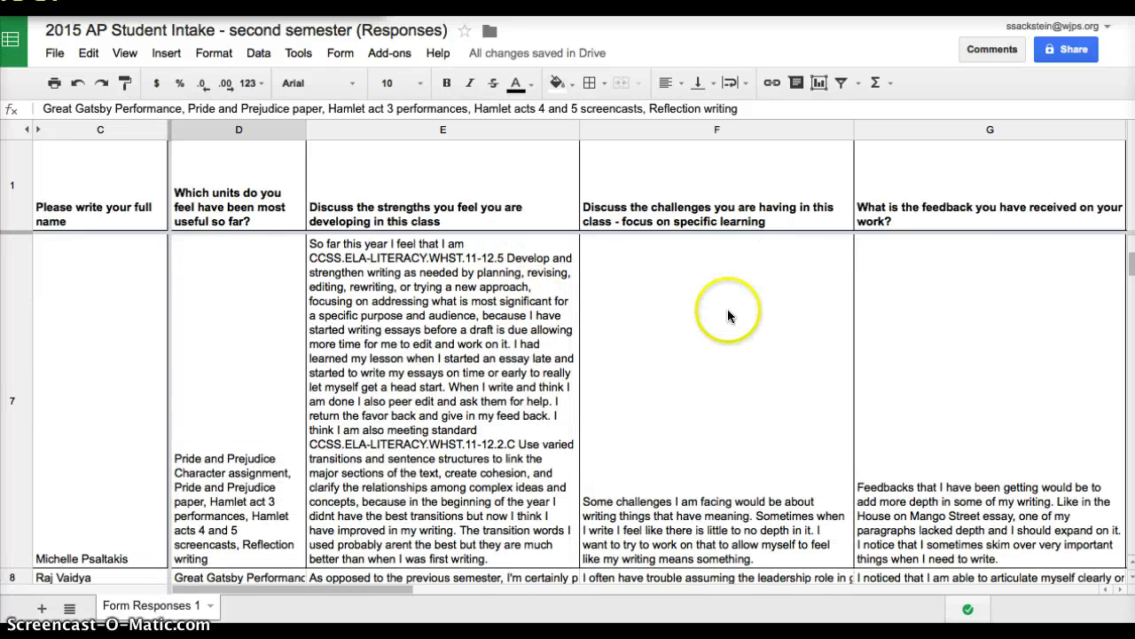
{"action": "scroll", "coordinate": [720, 316], "scroll_direction": "right", "scroll_amount": 3}
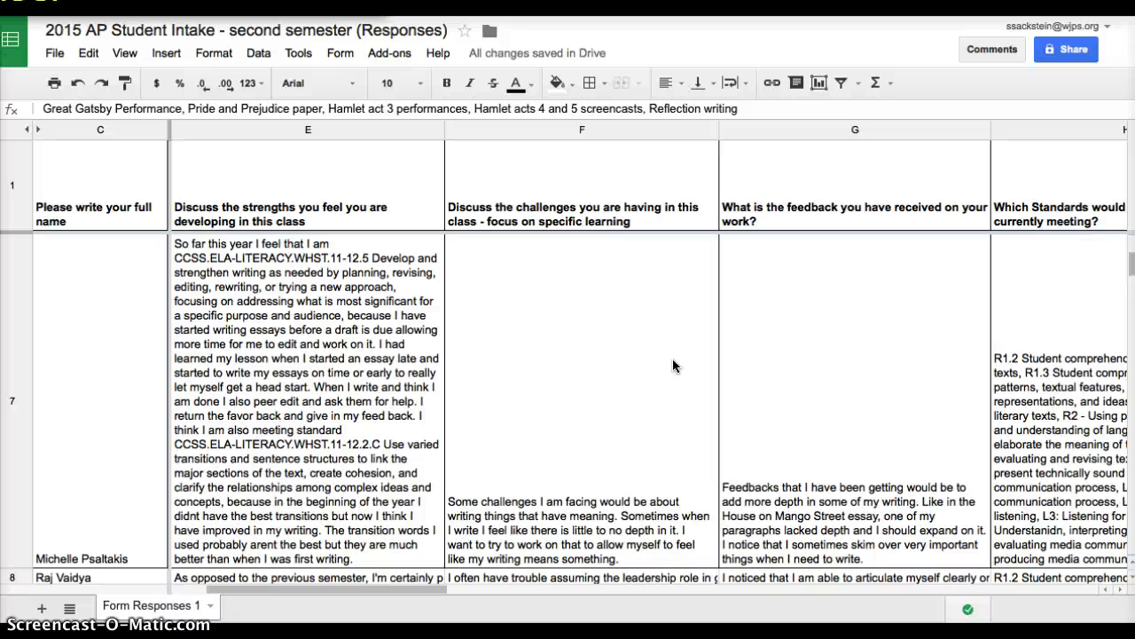
{"action": "left_click", "coordinate": [756, 383]}
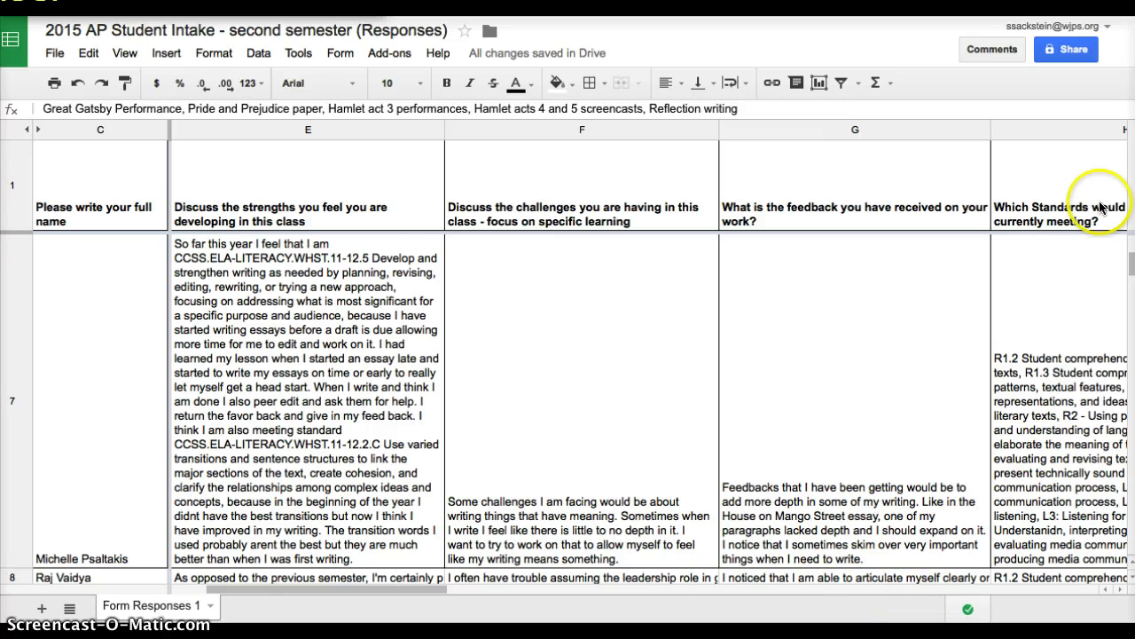
{"action": "scroll", "coordinate": [1075, 270], "scroll_direction": "right", "scroll_amount": 5}
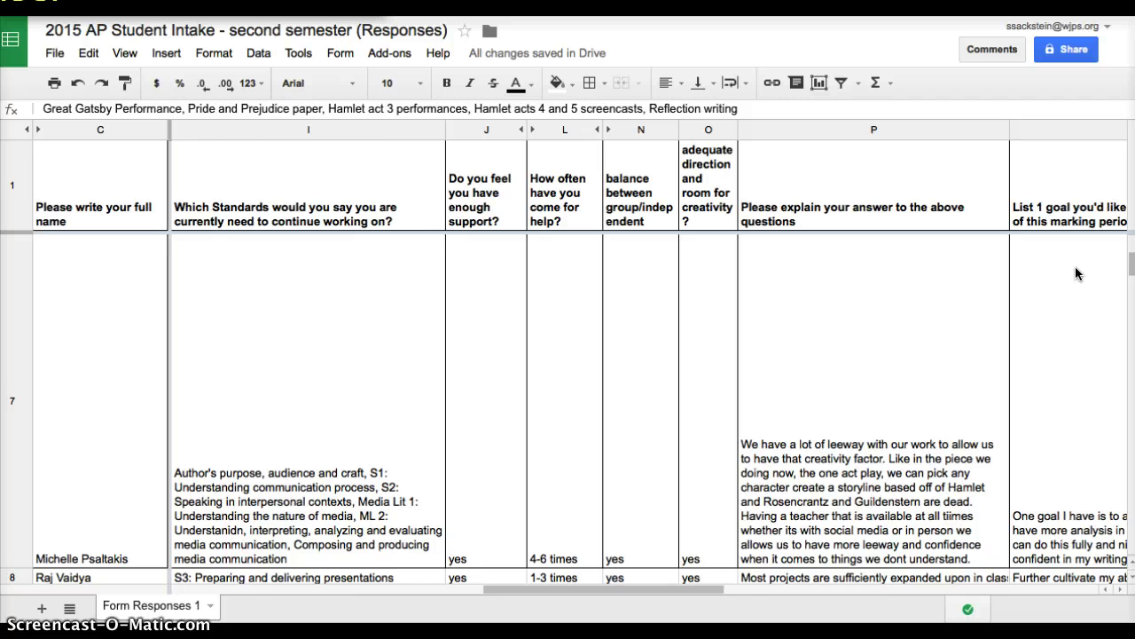
{"action": "scroll", "coordinate": [1075, 273], "scroll_direction": "right", "scroll_amount": 2}
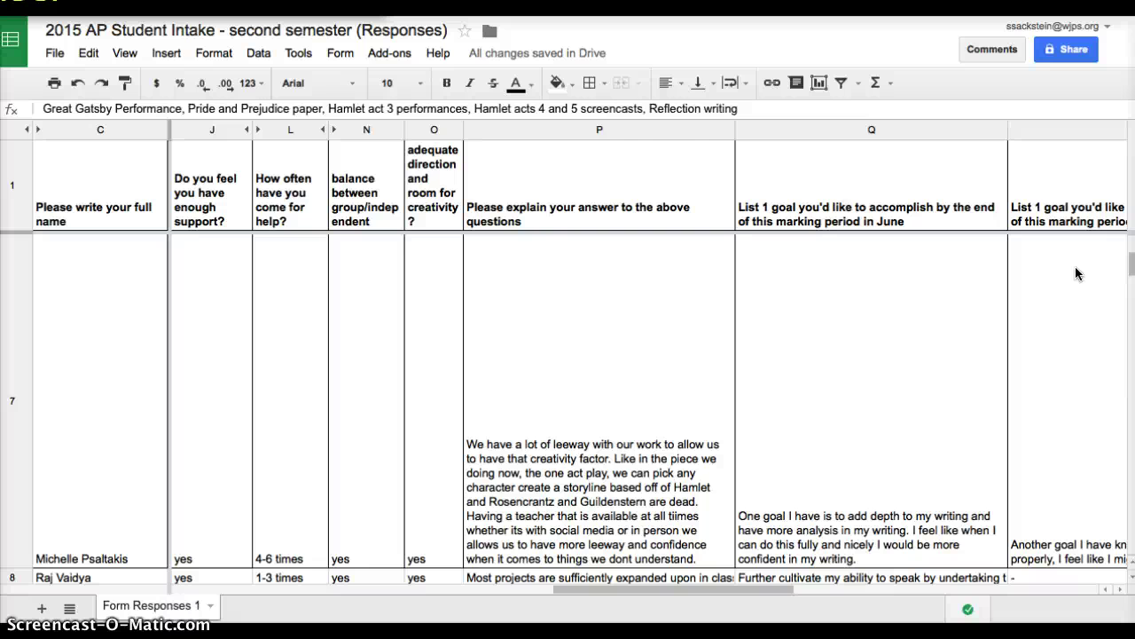
{"action": "scroll", "coordinate": [1075, 274], "scroll_direction": "right", "scroll_amount": 3}
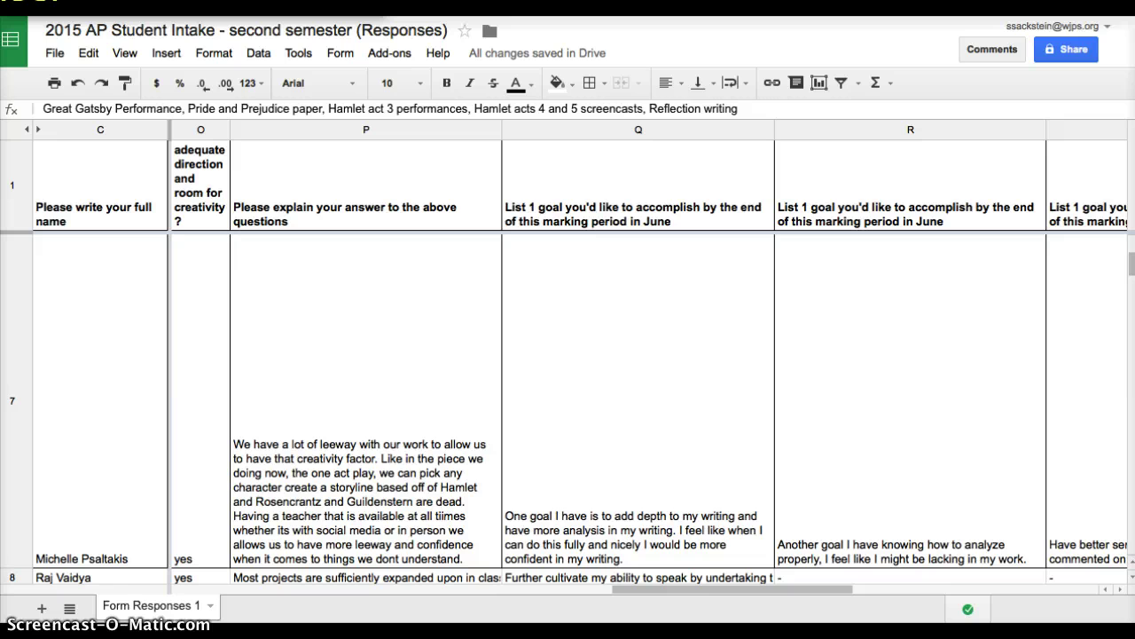
Open the Forms summary and scroll to the most-useful-units chart, where both Hamlet units show 83.3%
{"action": "left_click", "coordinate": [852, 0]}
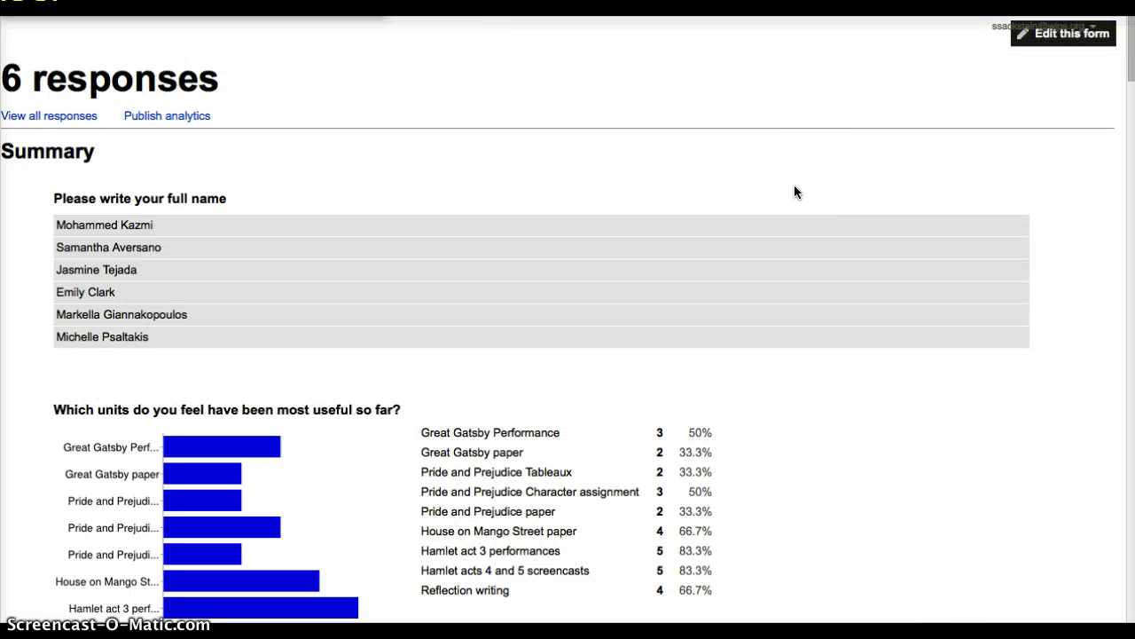
{"action": "scroll", "coordinate": [796, 192], "scroll_direction": "down", "scroll_amount": 2}
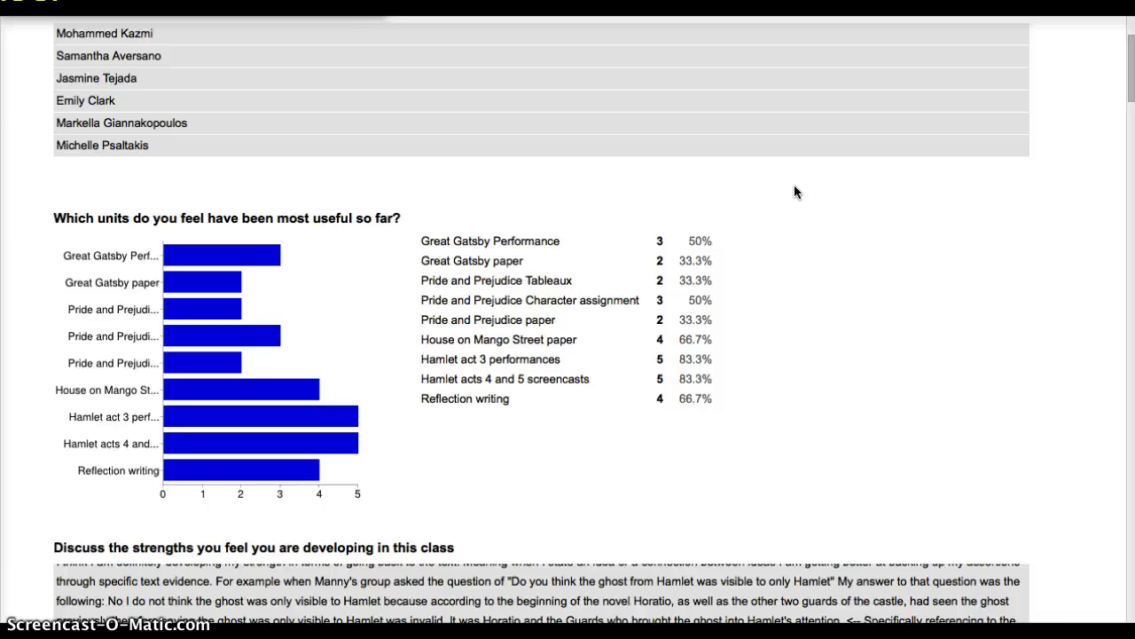
{"action": "scroll", "coordinate": [795, 186], "scroll_direction": "down", "scroll_amount": 3}
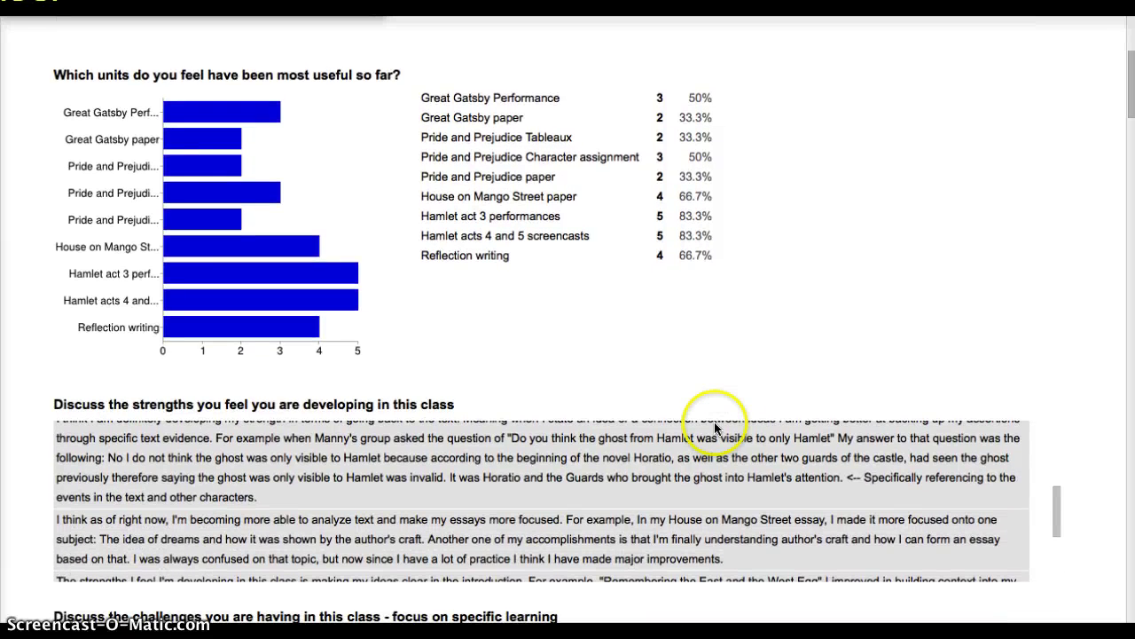
{"action": "scroll", "coordinate": [715, 426], "scroll_direction": "down", "scroll_amount": 1}
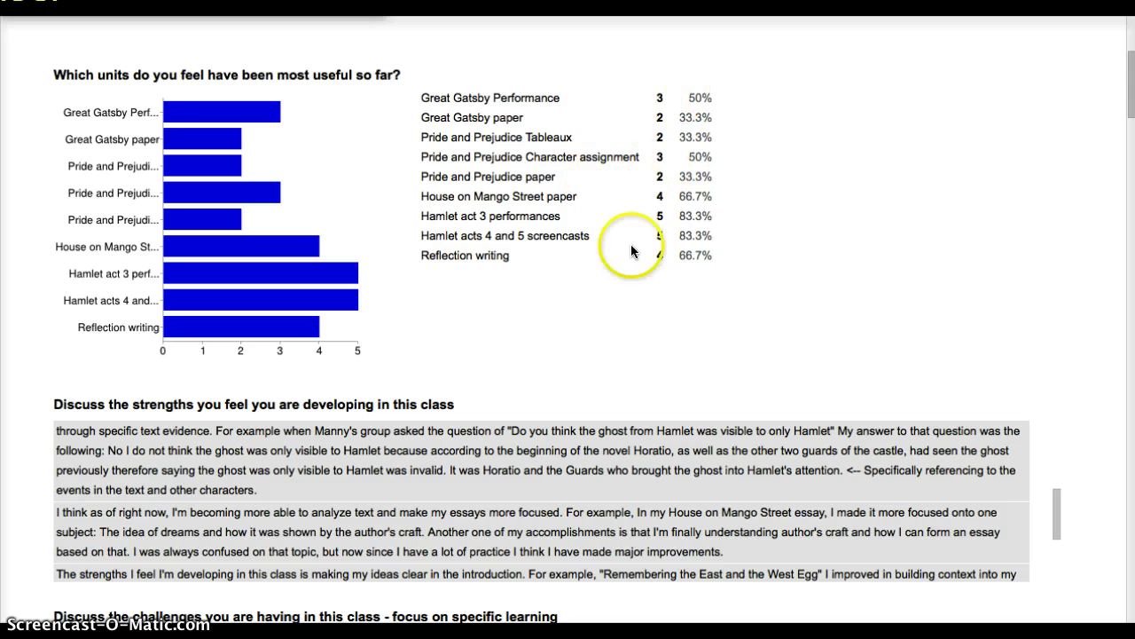
{"action": "scroll", "coordinate": [535, 543], "scroll_direction": "down", "scroll_amount": 1}
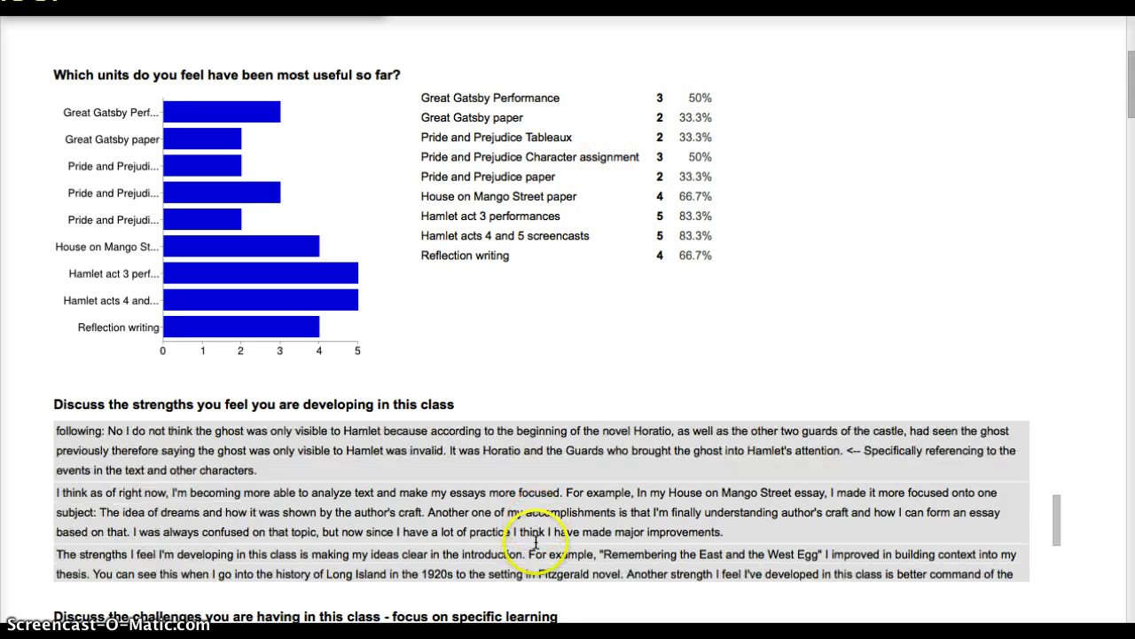
{"action": "scroll", "coordinate": [535, 543], "scroll_direction": "down", "scroll_amount": 1}
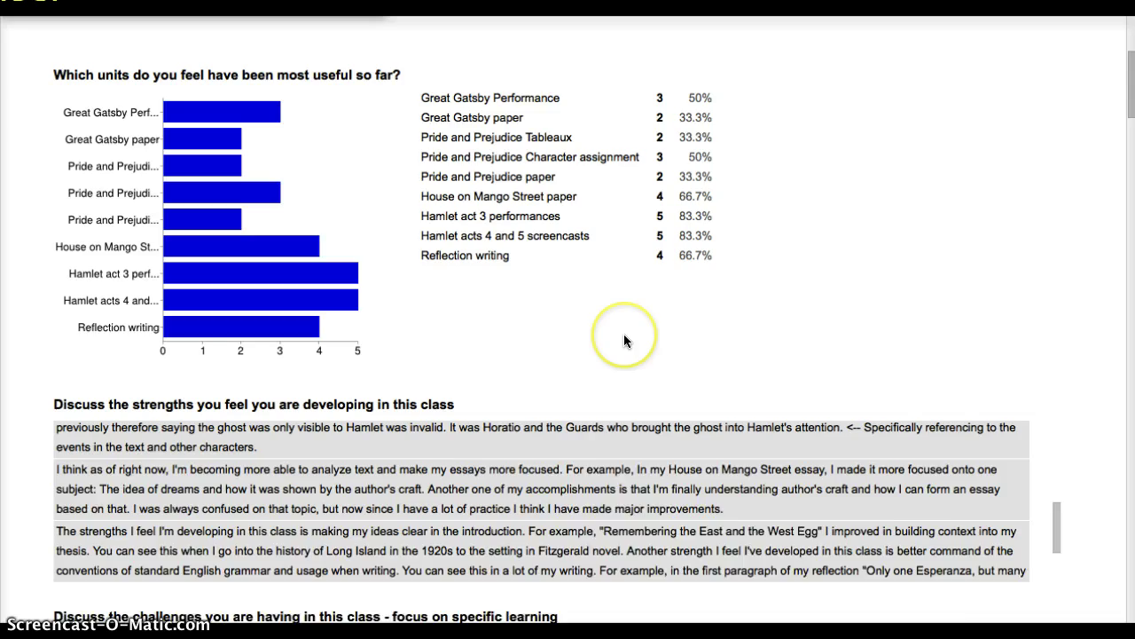
{"action": "scroll", "coordinate": [624, 334], "scroll_direction": "down", "scroll_amount": 5}
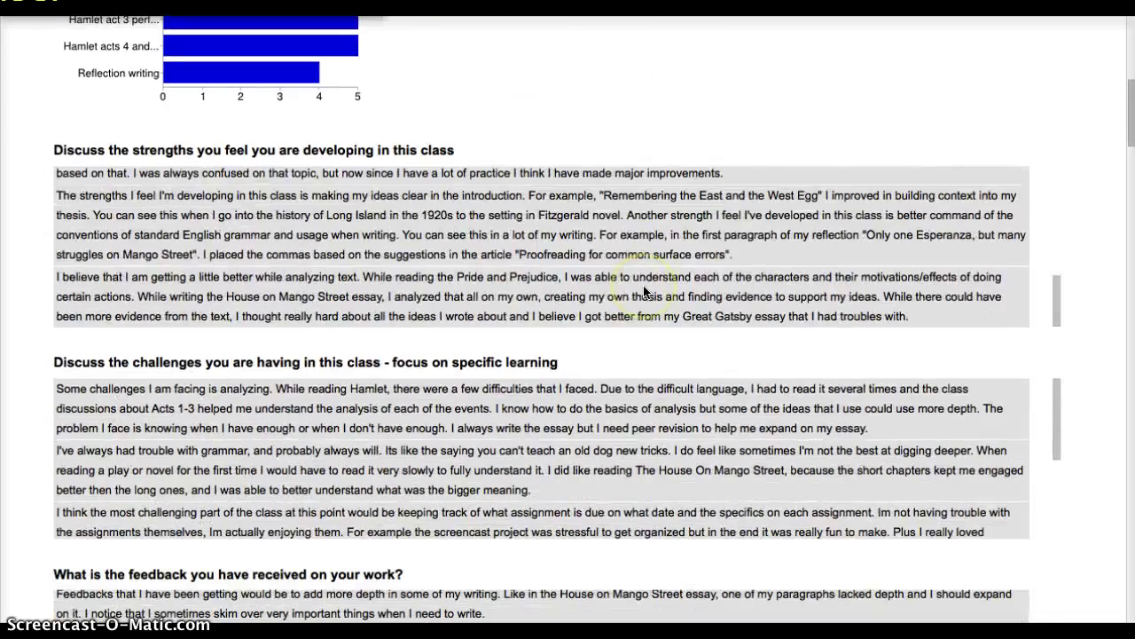
{"action": "scroll", "coordinate": [665, 373], "scroll_direction": "down", "scroll_amount": 4}
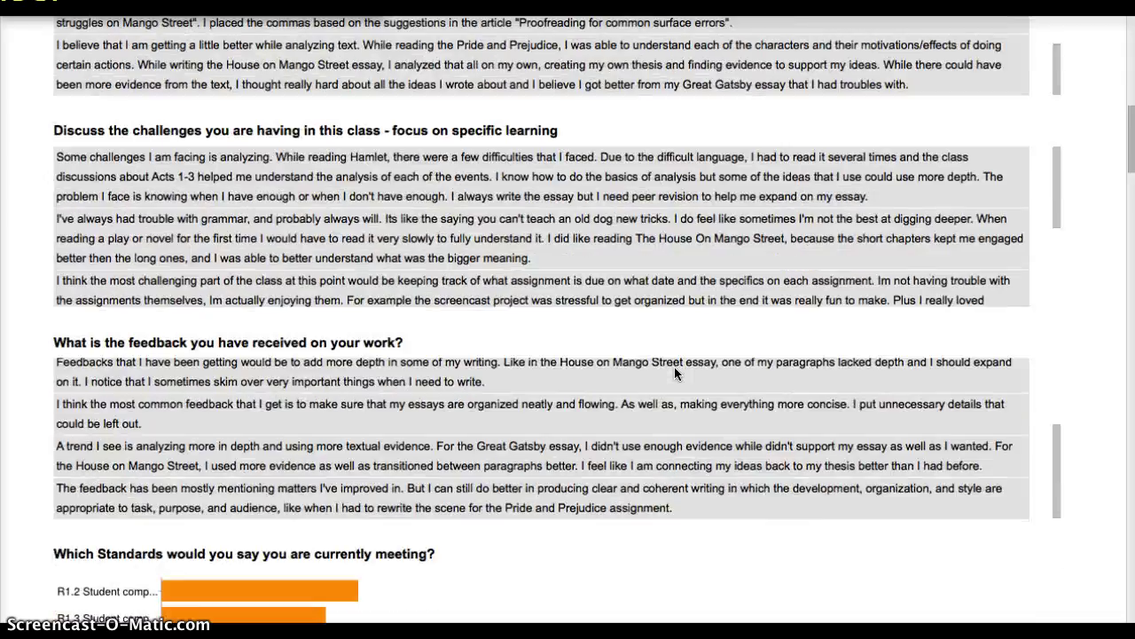
Scroll to the standards count table showing W1, W5 and S2 at 50%
{"action": "scroll", "coordinate": [674, 367], "scroll_direction": "down", "scroll_amount": 7}
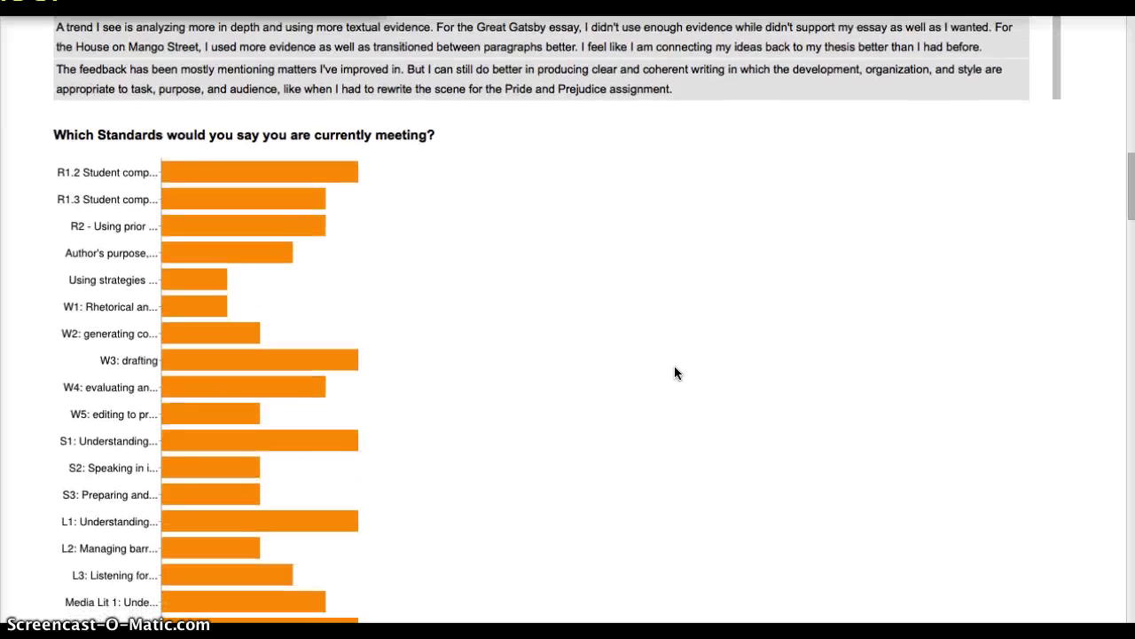
{"action": "scroll", "coordinate": [674, 372], "scroll_direction": "down", "scroll_amount": 4}
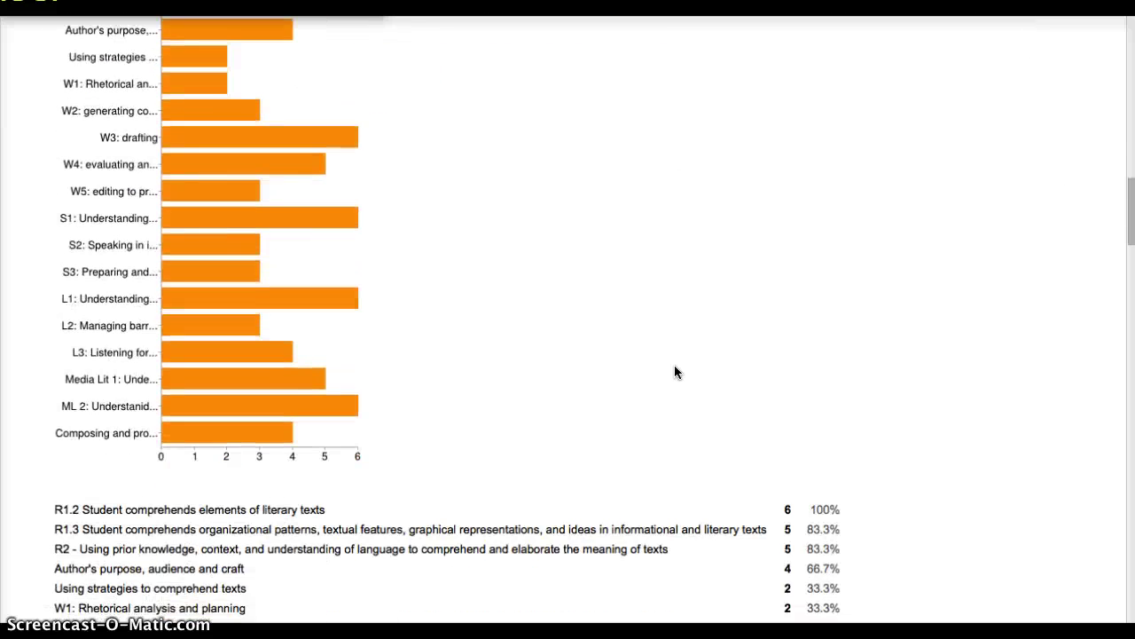
{"action": "scroll", "coordinate": [674, 371], "scroll_direction": "down", "scroll_amount": 3}
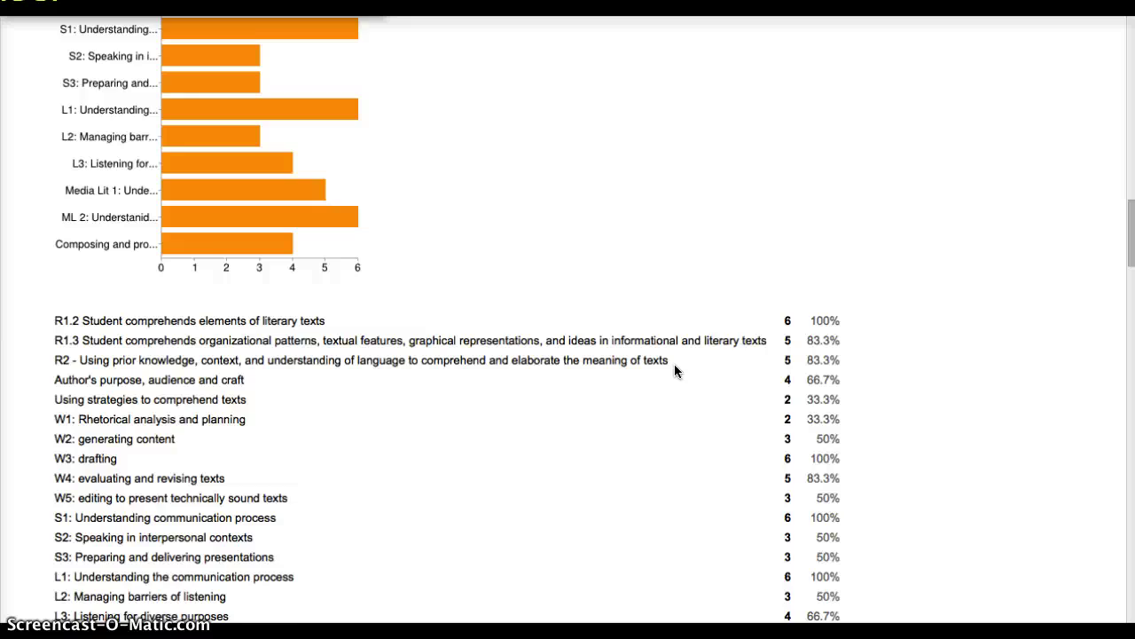
{"action": "scroll", "coordinate": [674, 370], "scroll_direction": "down", "scroll_amount": 1}
{"action": "left_click", "coordinate": [704, 405]}
{"action": "scroll", "coordinate": [694, 415], "scroll_direction": "down", "scroll_amount": 2}
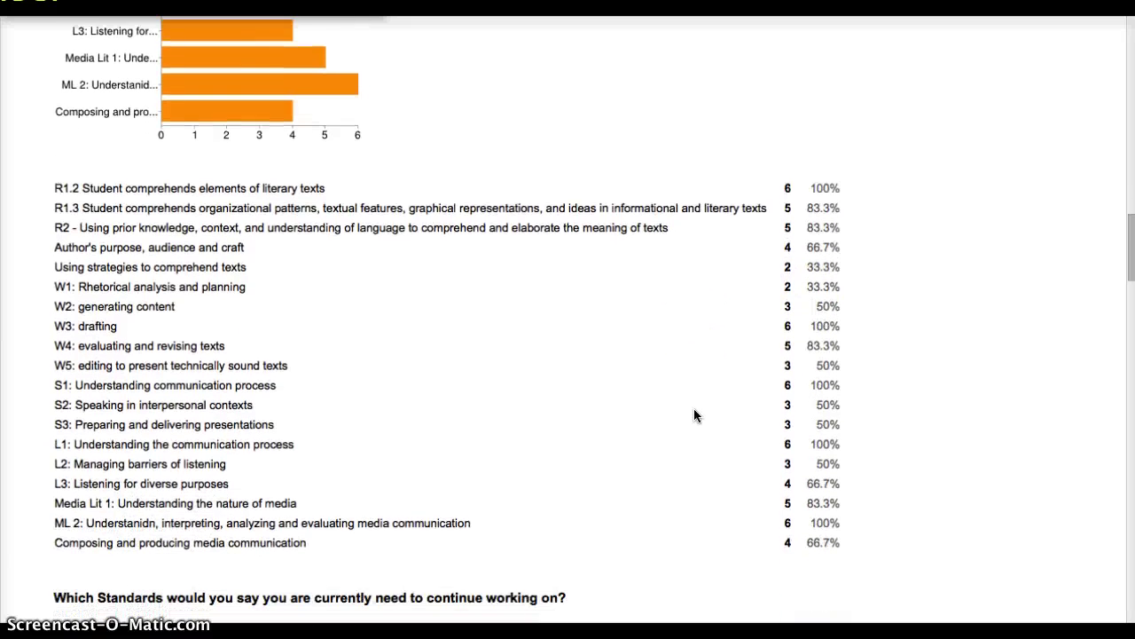
{"action": "scroll", "coordinate": [694, 415], "scroll_direction": "down", "scroll_amount": 5}
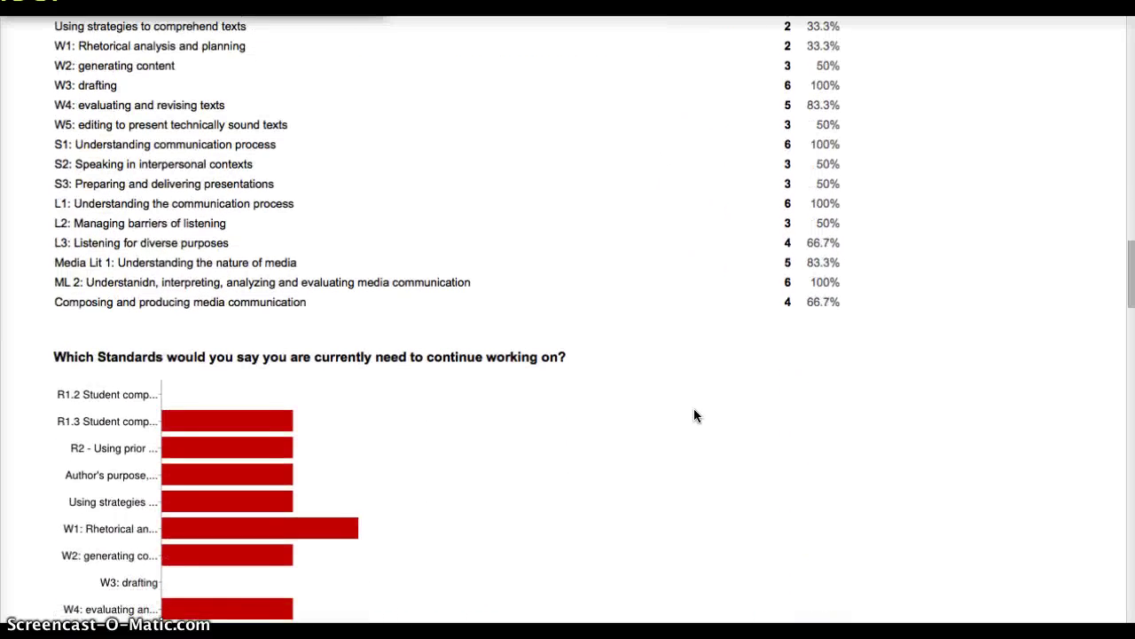
{"action": "scroll", "coordinate": [694, 415], "scroll_direction": "down", "scroll_amount": 1}
{"action": "scroll", "coordinate": [695, 415], "scroll_direction": "down", "scroll_amount": 2}
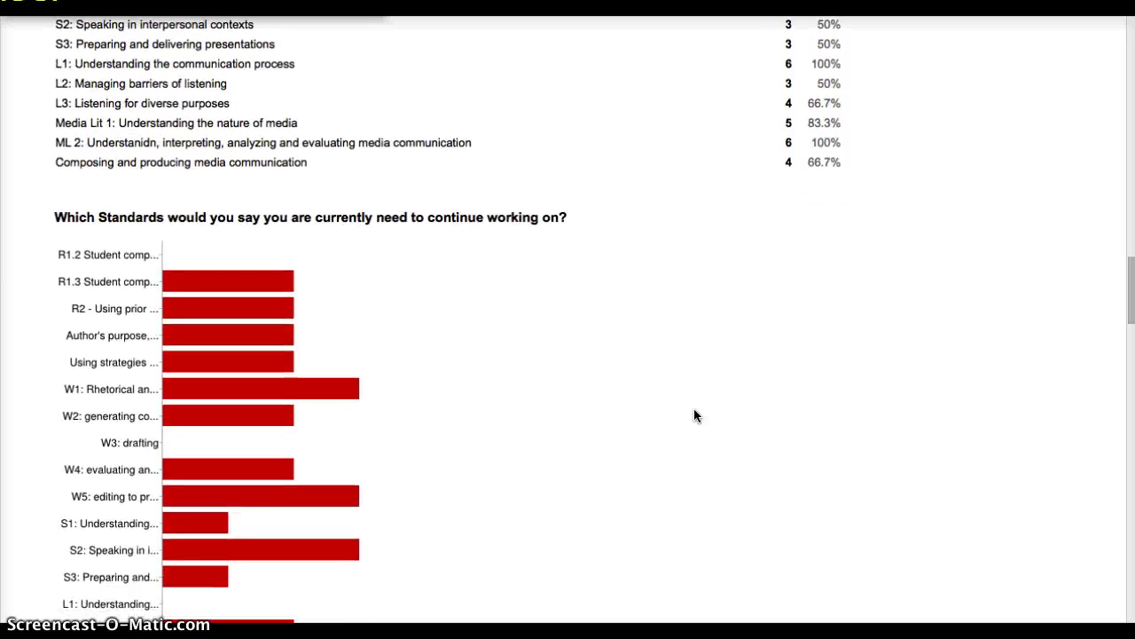
{"action": "scroll", "coordinate": [694, 415], "scroll_direction": "down", "scroll_amount": 3}
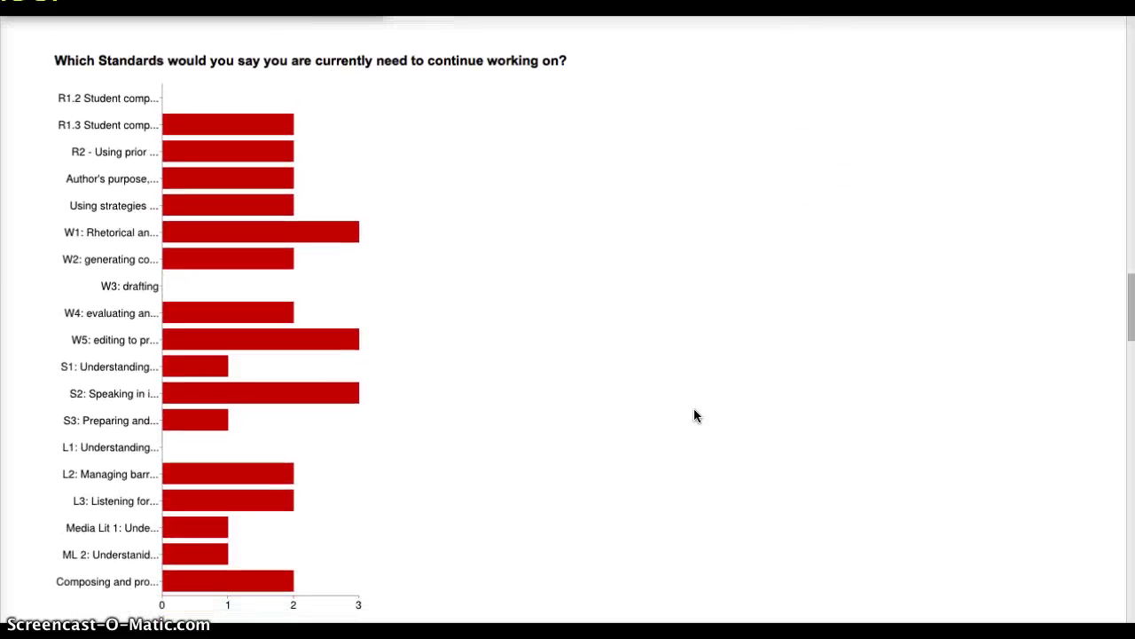
{"action": "scroll", "coordinate": [694, 415], "scroll_direction": "down", "scroll_amount": 4}
{"action": "scroll", "coordinate": [694, 414], "scroll_direction": "up", "scroll_amount": 3}
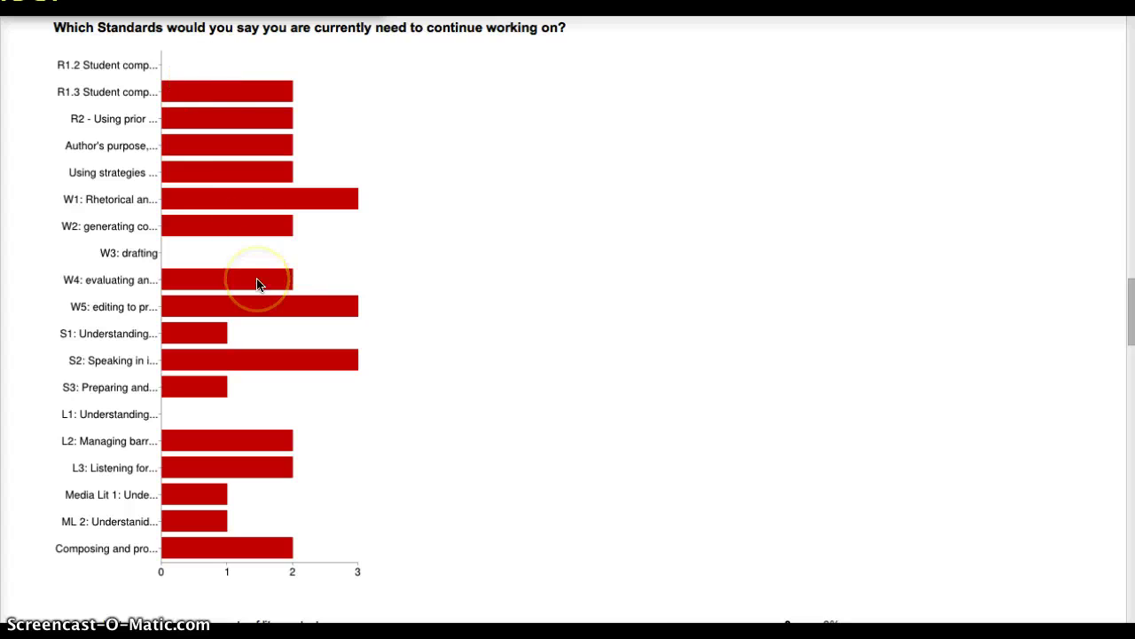
{"action": "scroll", "coordinate": [258, 284], "scroll_direction": "down", "scroll_amount": 5}
{"action": "scroll", "coordinate": [261, 393], "scroll_direction": "down", "scroll_amount": 1}
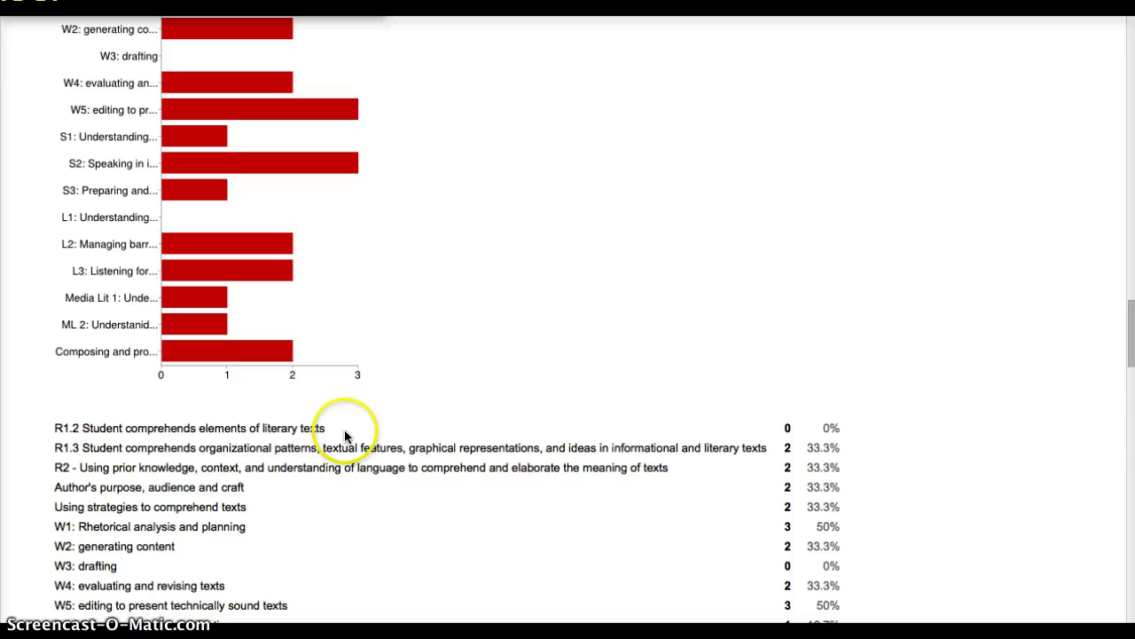
{"action": "scroll", "coordinate": [376, 441], "scroll_direction": "down", "scroll_amount": 3}
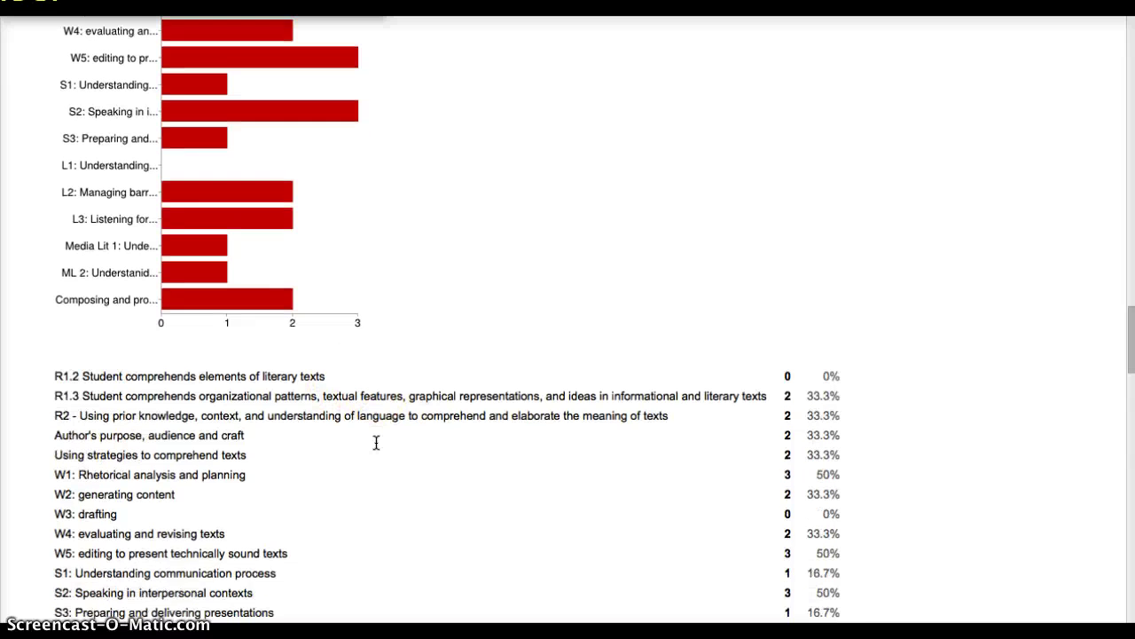
Scroll past the support, help-frequency, balance and creativity pie charts to the 'Please explain your answer' responses
{"action": "scroll", "coordinate": [376, 441], "scroll_direction": "down", "scroll_amount": 2}
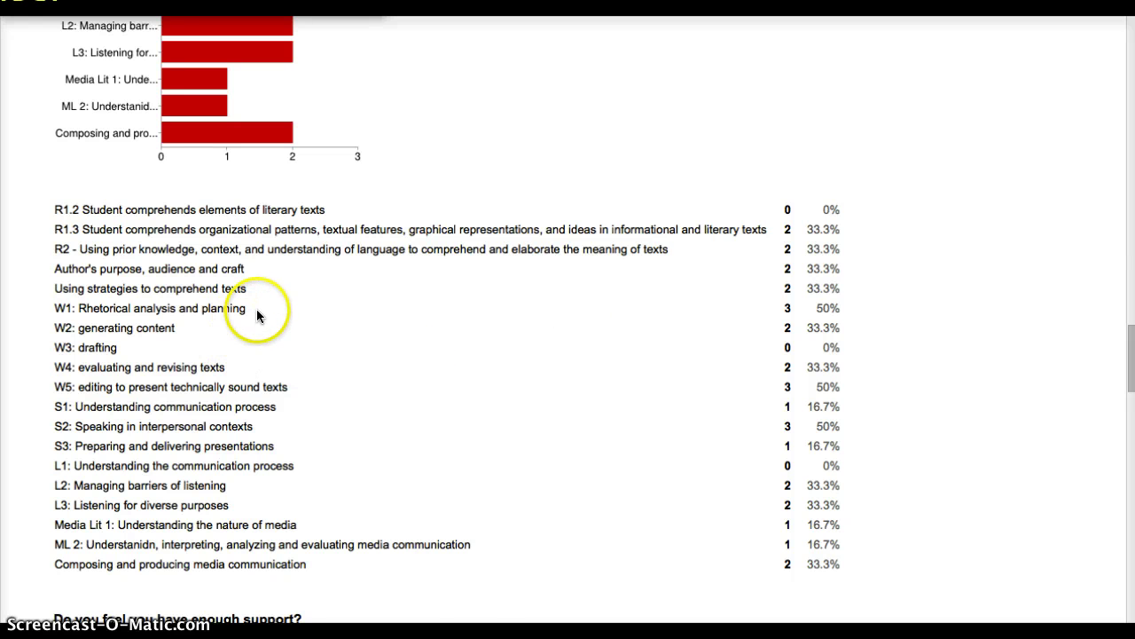
{"action": "scroll", "coordinate": [256, 308], "scroll_direction": "down", "scroll_amount": 1}
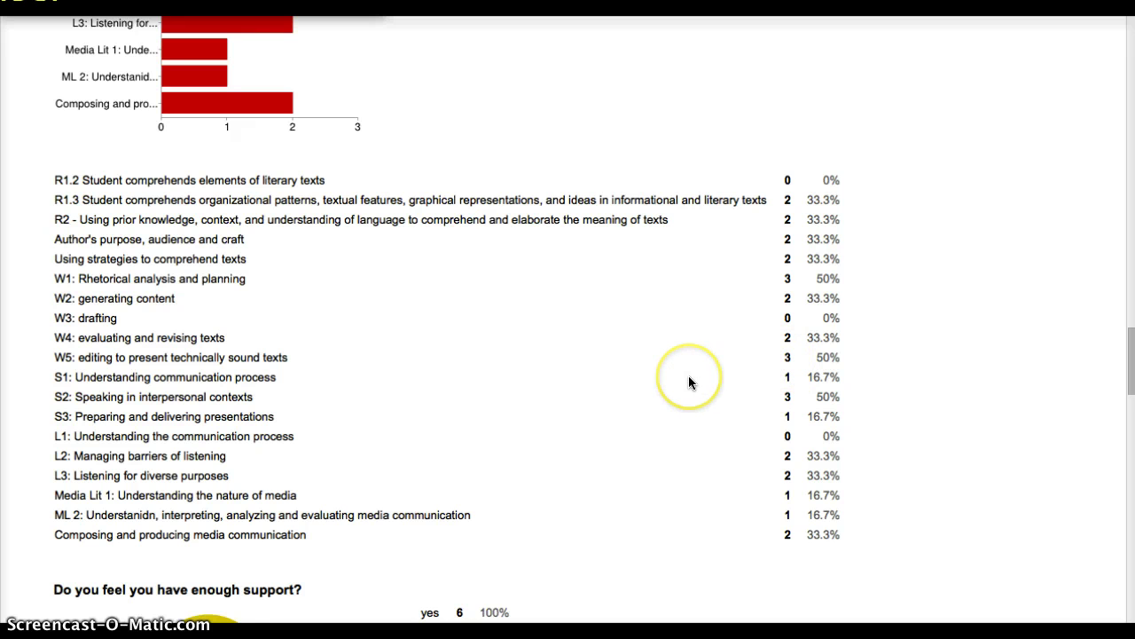
{"action": "scroll", "coordinate": [689, 381], "scroll_direction": "down", "scroll_amount": 2}
{"action": "scroll", "coordinate": [690, 382], "scroll_direction": "down", "scroll_amount": 2}
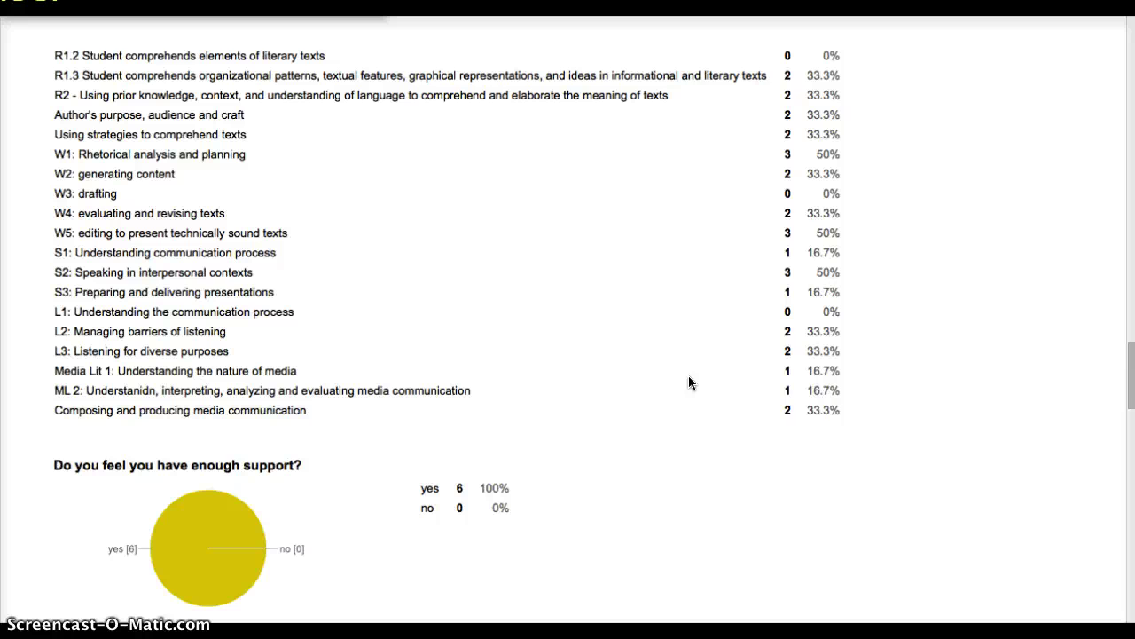
{"action": "scroll", "coordinate": [692, 330], "scroll_direction": "down", "scroll_amount": 3}
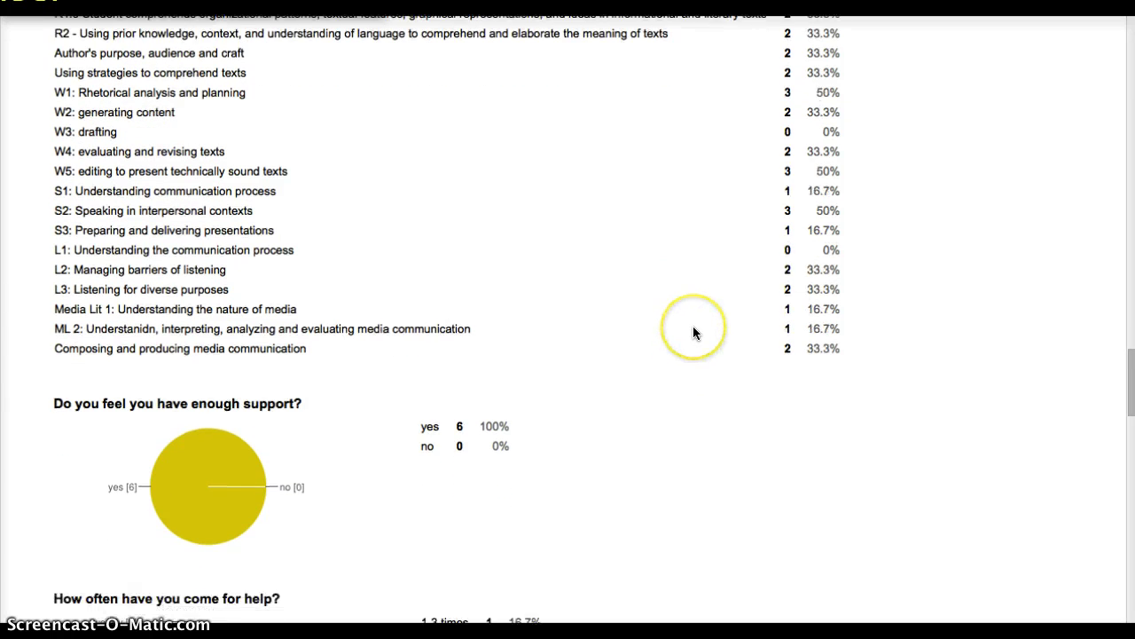
{"action": "scroll", "coordinate": [694, 329], "scroll_direction": "down", "scroll_amount": 1}
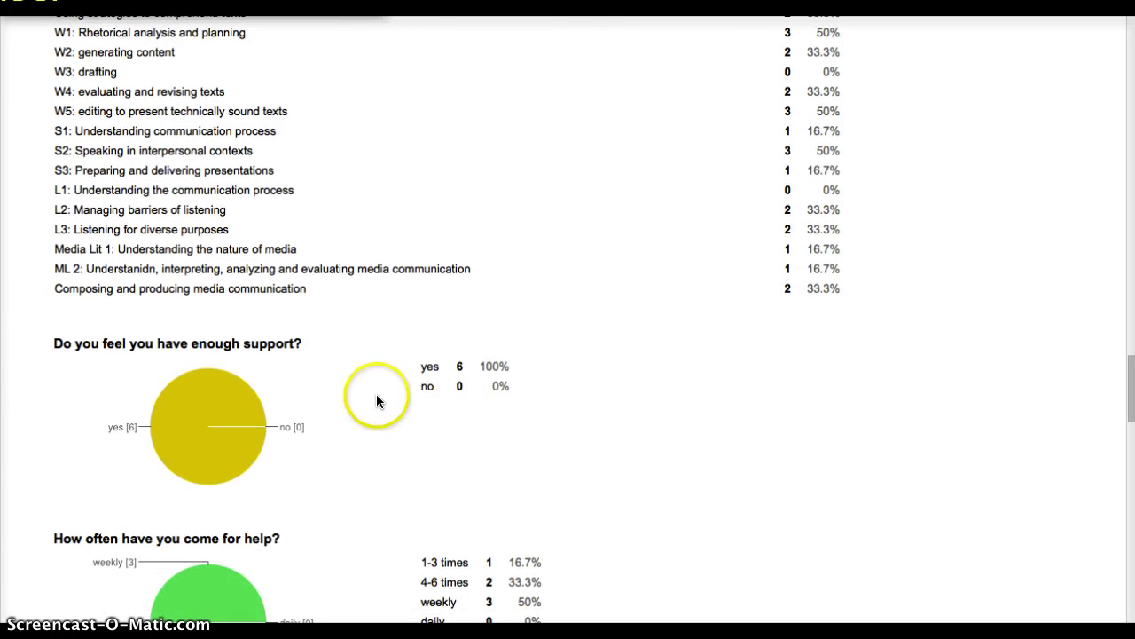
{"action": "scroll", "coordinate": [370, 431], "scroll_direction": "down", "scroll_amount": 3}
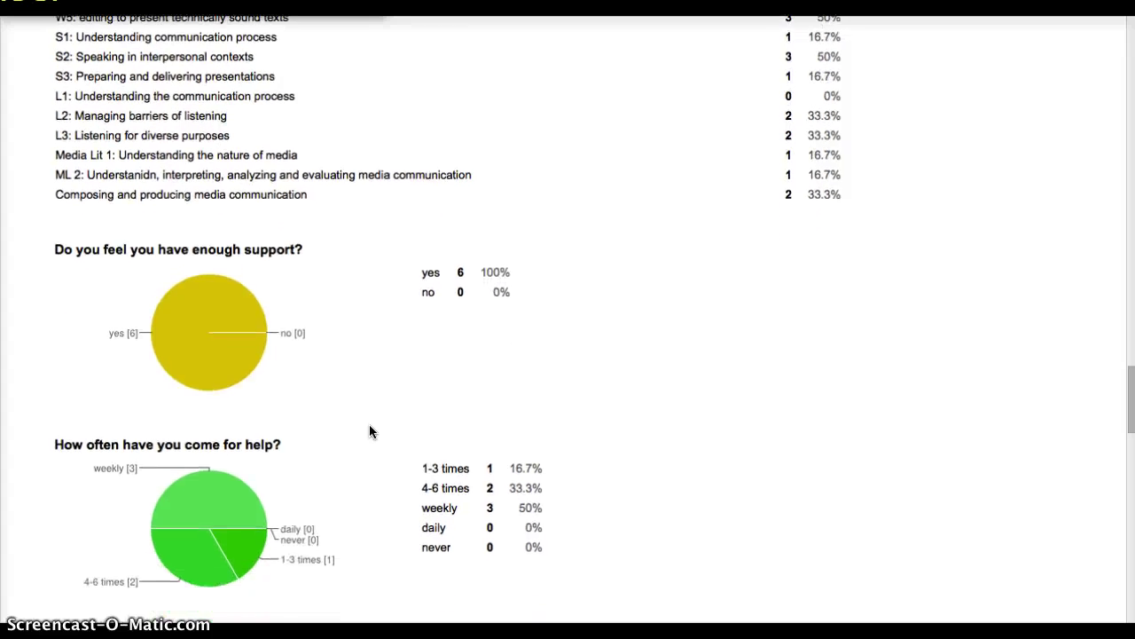
{"action": "scroll", "coordinate": [369, 424], "scroll_direction": "down", "scroll_amount": 1}
{"action": "scroll", "coordinate": [373, 460], "scroll_direction": "down", "scroll_amount": 1}
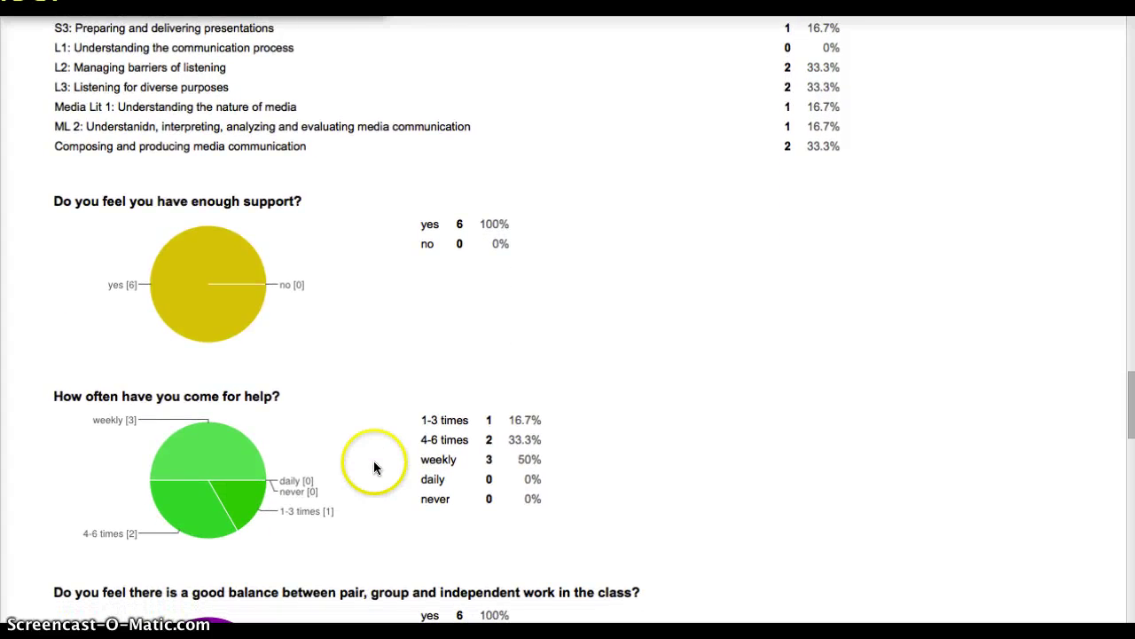
{"action": "scroll", "coordinate": [374, 461], "scroll_direction": "down", "scroll_amount": 1}
{"action": "scroll", "coordinate": [411, 431], "scroll_direction": "down", "scroll_amount": 1}
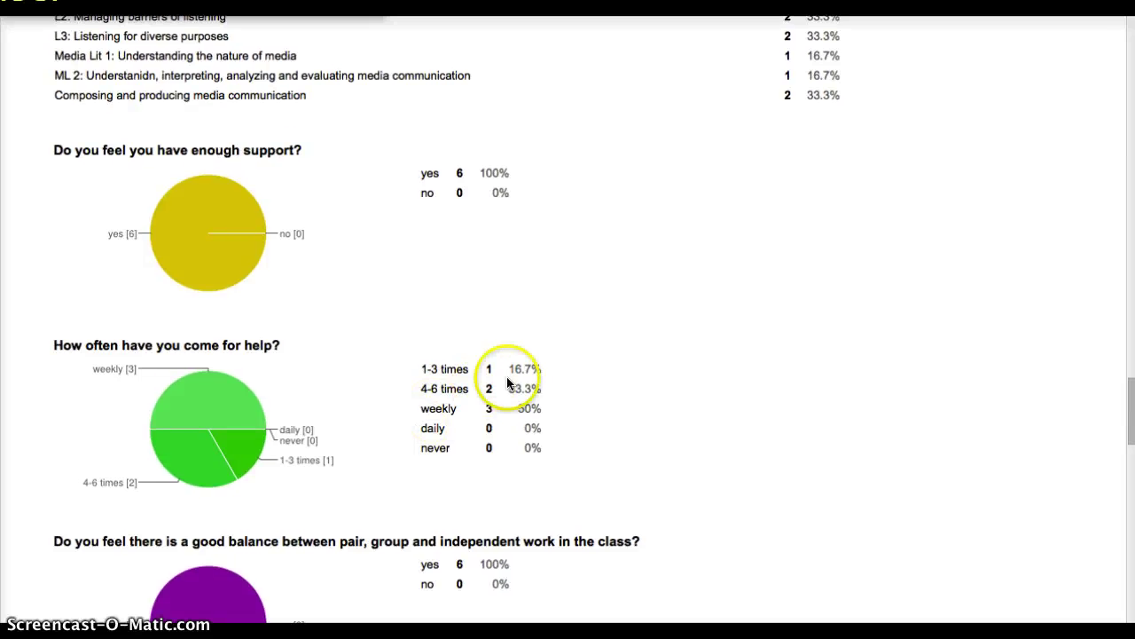
{"action": "scroll", "coordinate": [465, 404], "scroll_direction": "down", "scroll_amount": 1}
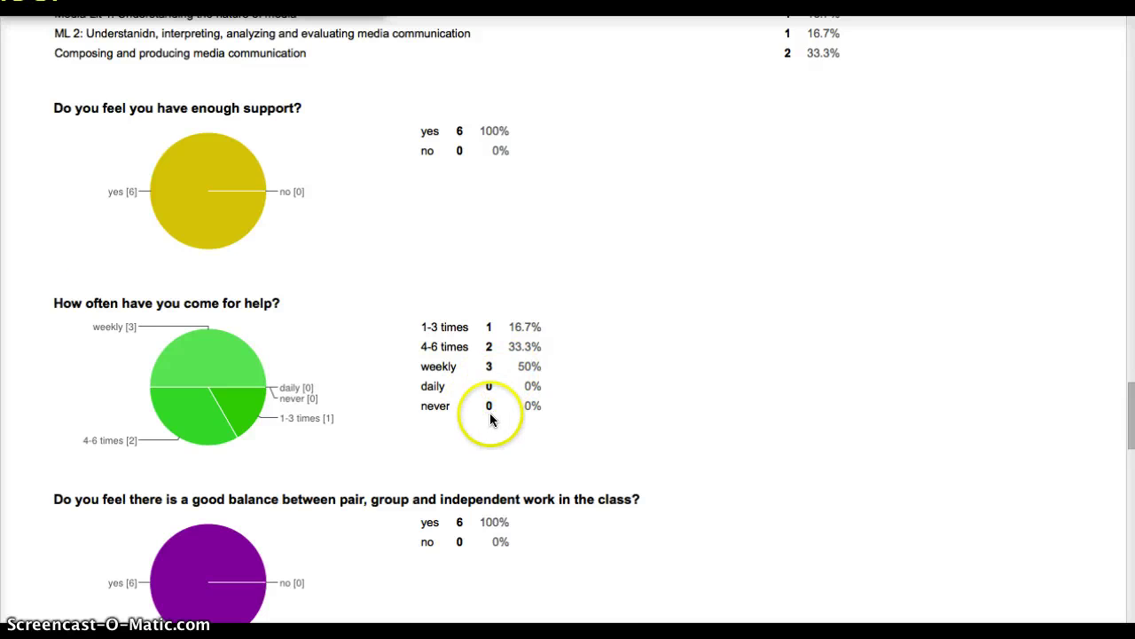
{"action": "scroll", "coordinate": [492, 417], "scroll_direction": "down", "scroll_amount": 2}
{"action": "scroll", "coordinate": [492, 424], "scroll_direction": "down", "scroll_amount": 1}
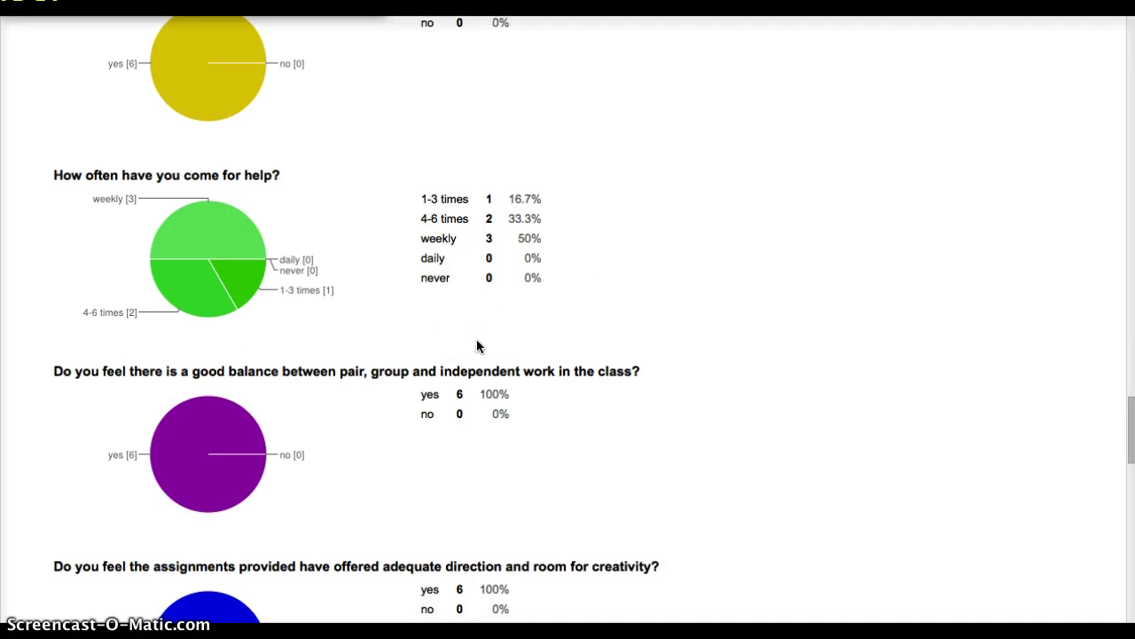
{"action": "scroll", "coordinate": [477, 346], "scroll_direction": "down", "scroll_amount": 1}
{"action": "scroll", "coordinate": [486, 421], "scroll_direction": "down", "scroll_amount": 3}
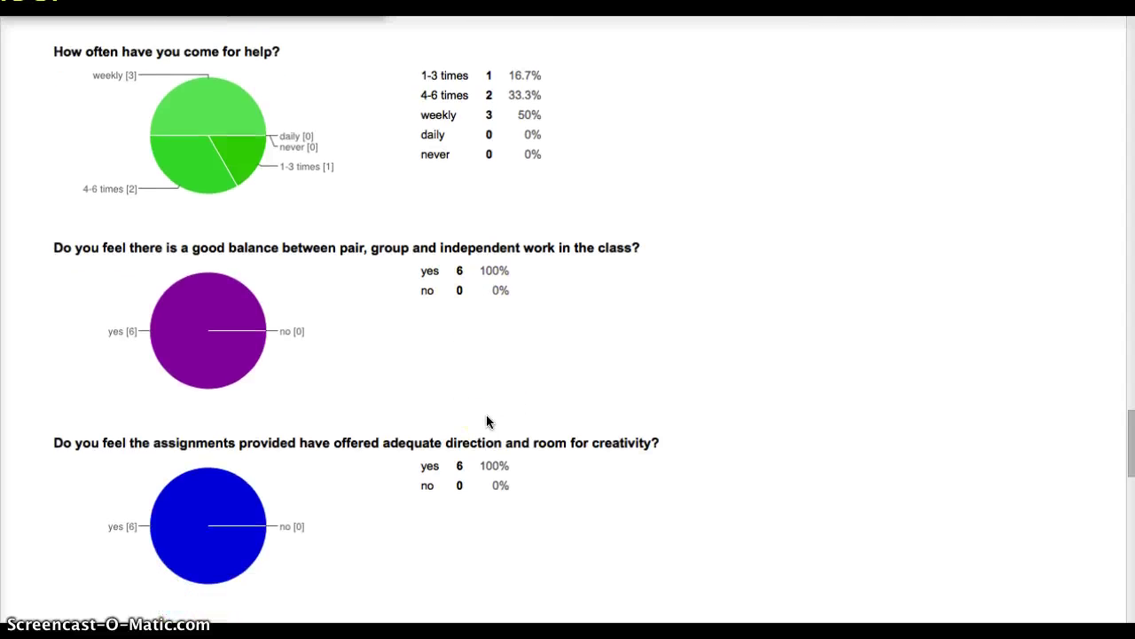
{"action": "scroll", "coordinate": [486, 421], "scroll_direction": "down", "scroll_amount": 2}
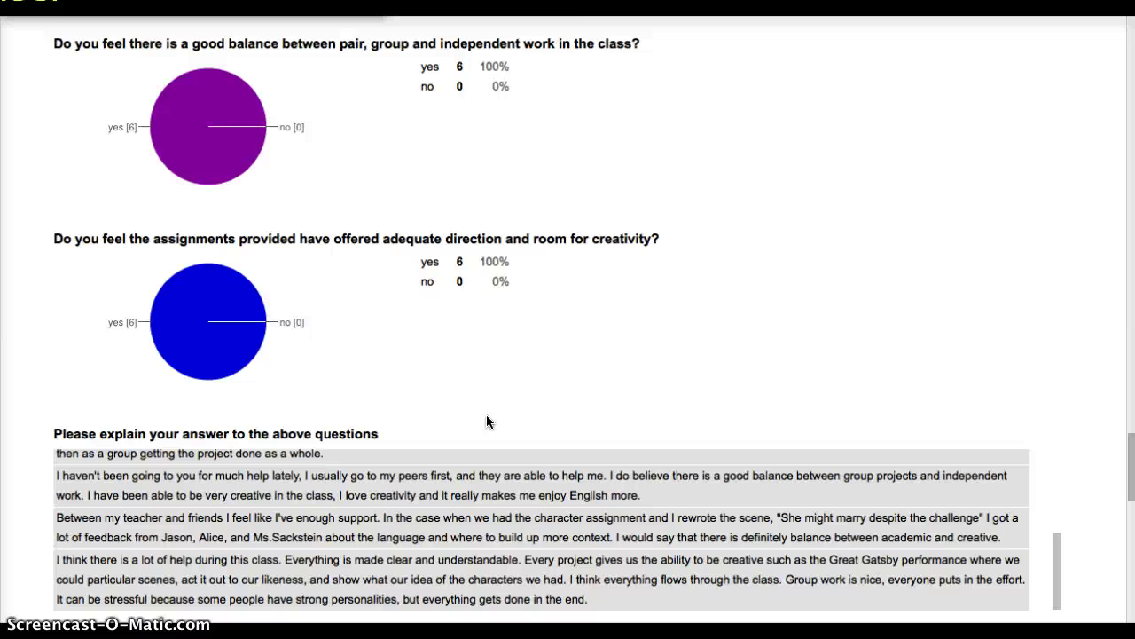
Enter the heading 'notes' in cell U1 of the responses sheet
{"action": "scroll", "coordinate": [486, 421], "scroll_direction": "down", "scroll_amount": 1}
{"action": "left_click", "coordinate": [816, 183]}
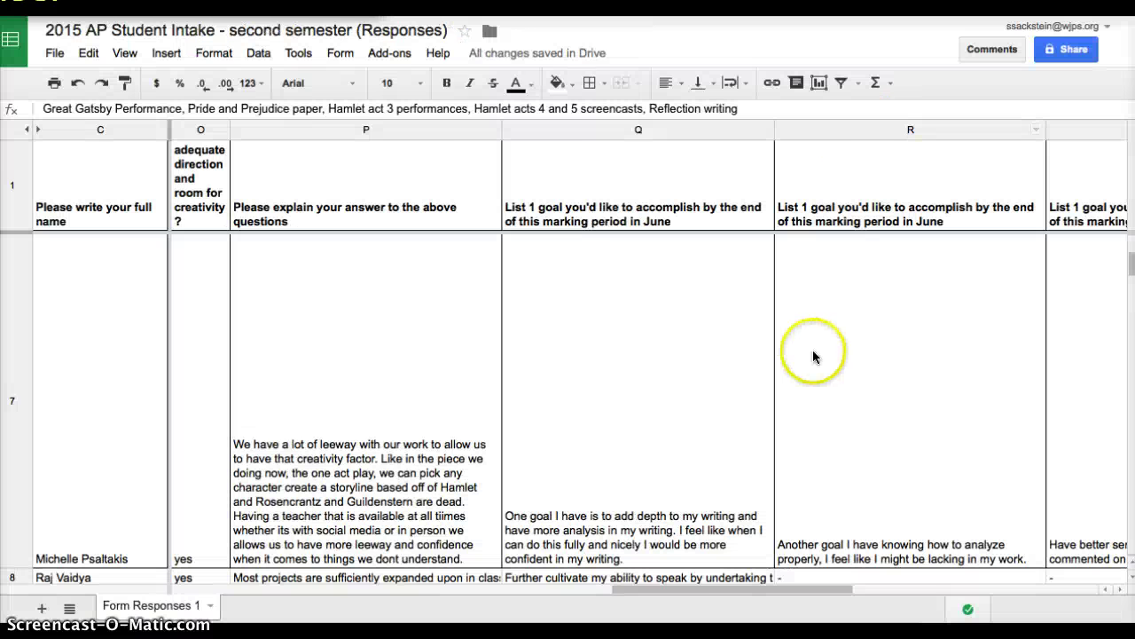
{"action": "scroll", "coordinate": [812, 349], "scroll_direction": "right", "scroll_amount": 10}
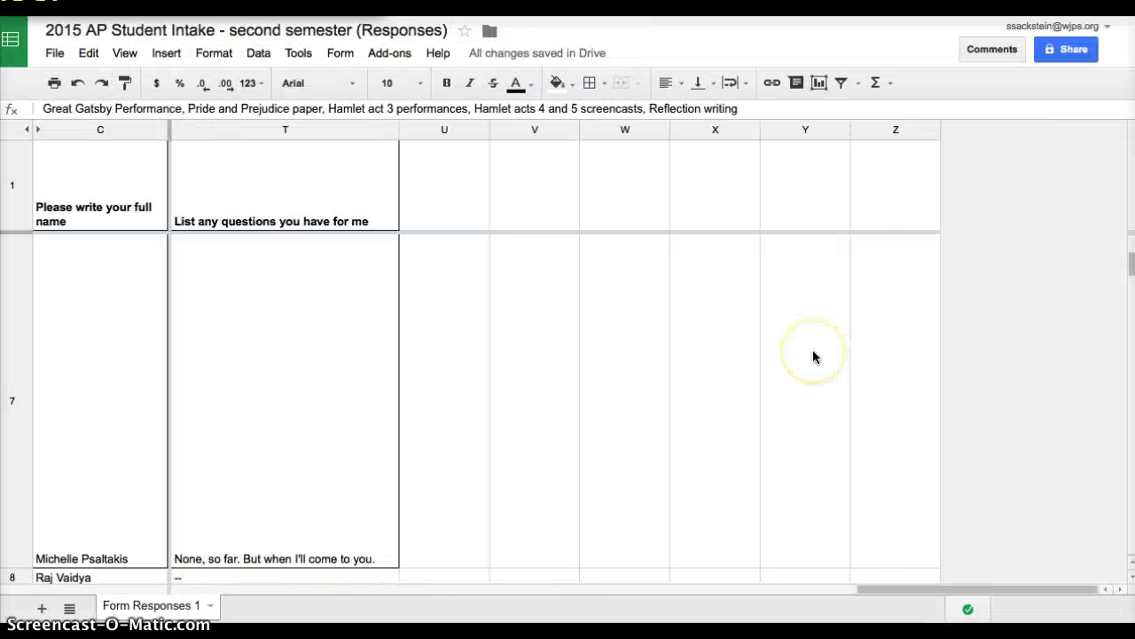
{"action": "scroll", "coordinate": [813, 349], "scroll_direction": "down", "scroll_amount": 3}
{"action": "left_click", "coordinate": [720, 197]}
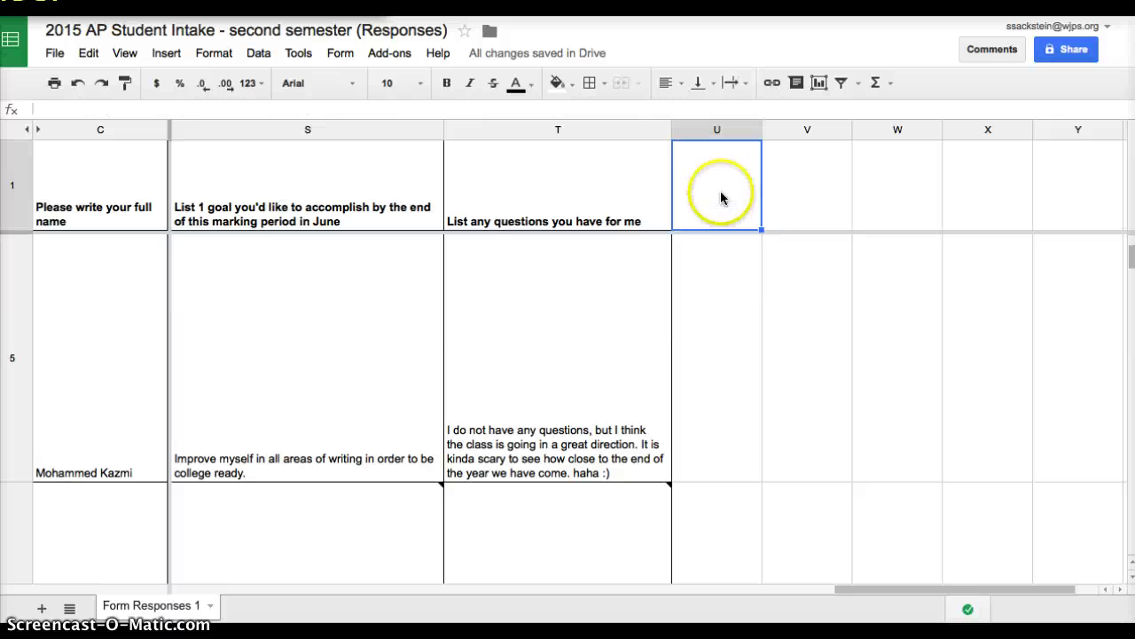
{"action": "type", "text": "nop"}
{"action": "key", "text": "BackSpace"}
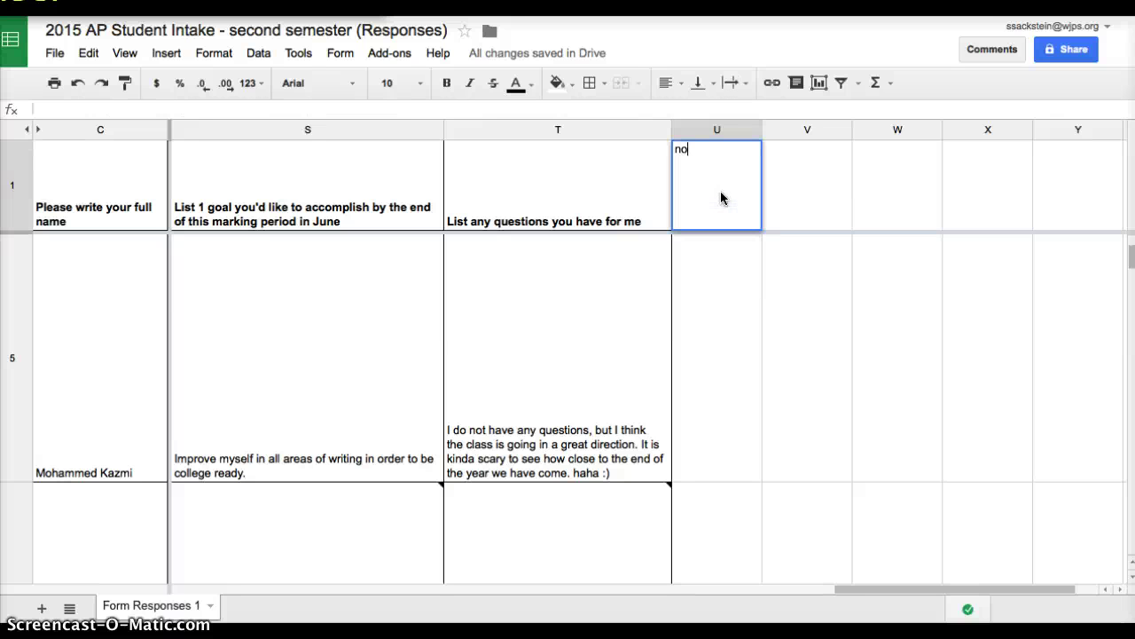
{"action": "type", "text": "tes"}
{"action": "key", "text": "Return"}
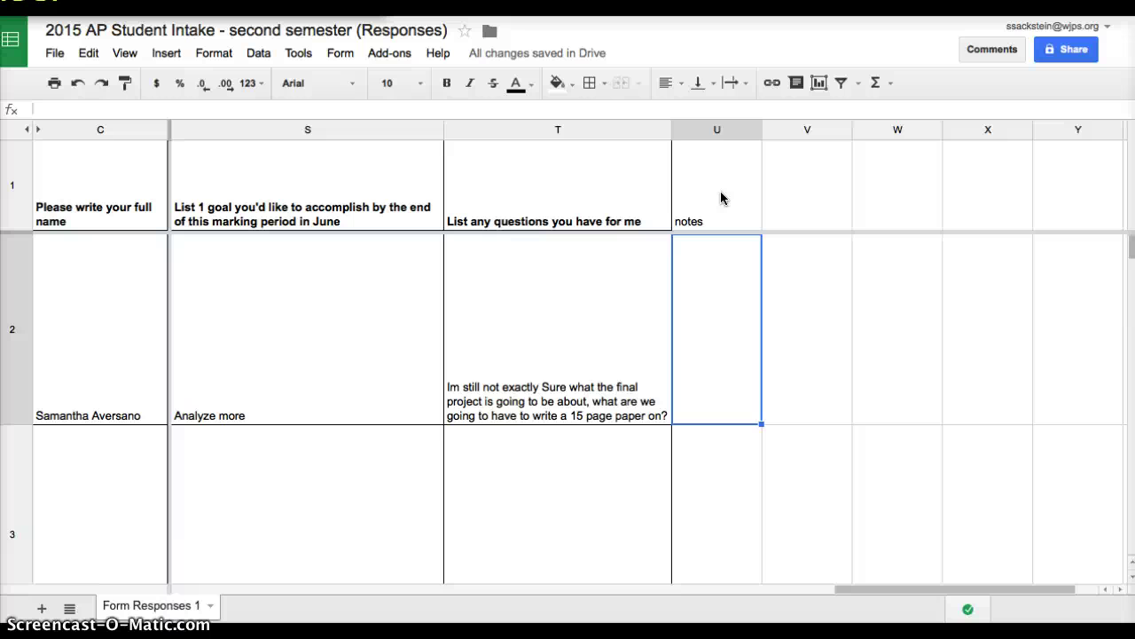
Step left from U2 through the first student's creativity, balance and help-frequency answers to the support answer in J2
{"action": "key", "text": "Left"}
{"action": "key", "text": "Left"}
{"action": "key", "text": "Left"}
{"action": "key", "text": "Left"}
{"action": "key", "text": "Left"}
{"action": "key", "text": "Left"}
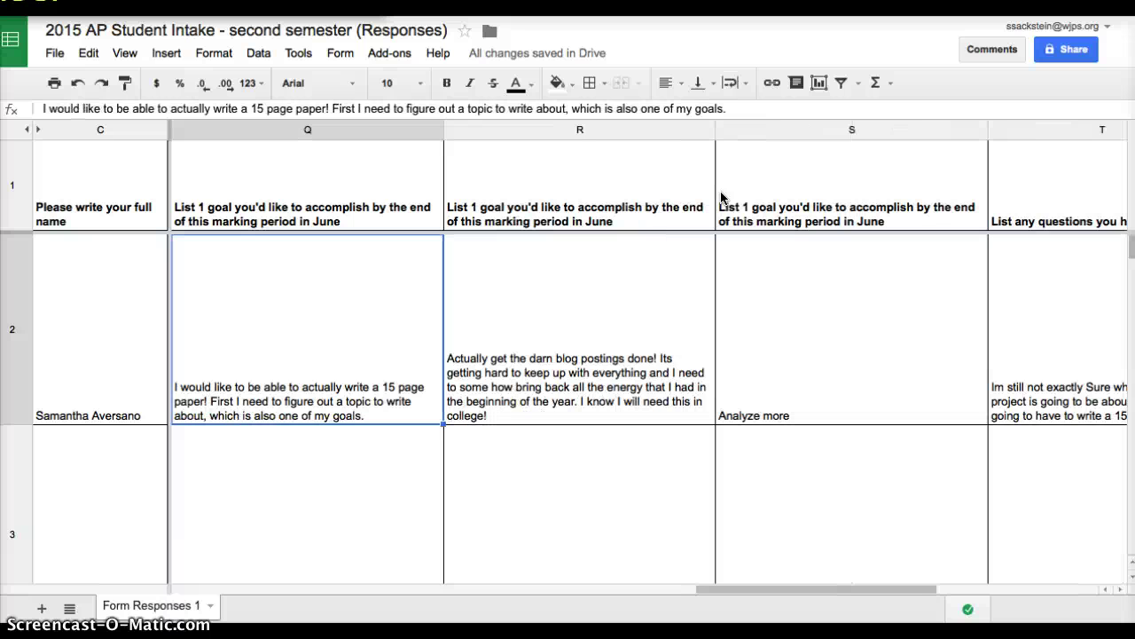
{"action": "key", "text": "Left"}
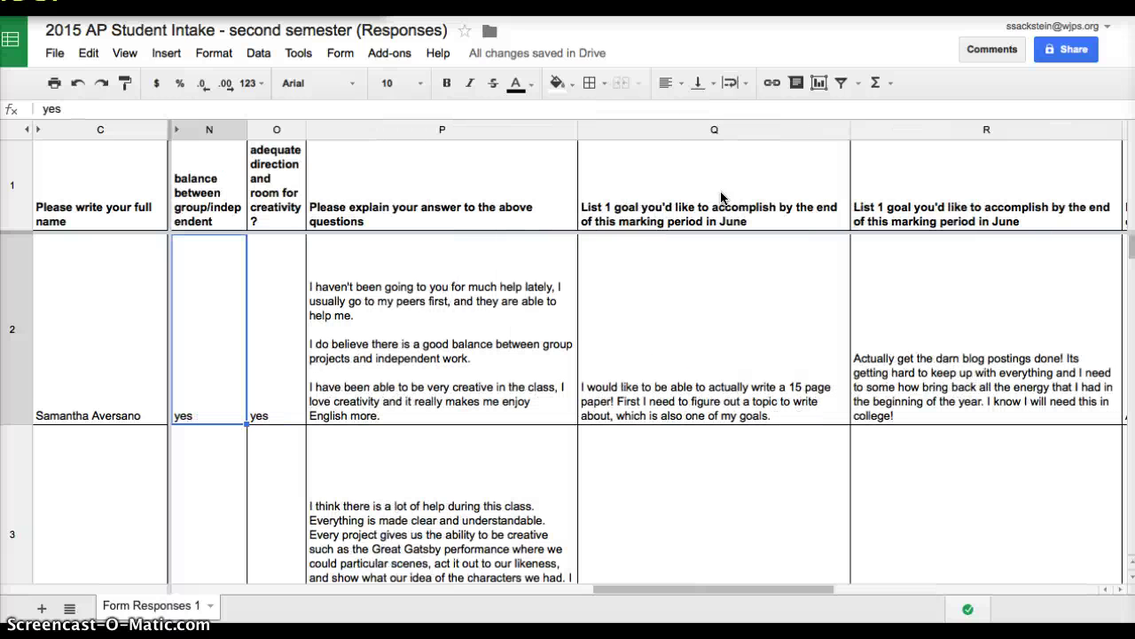
{"action": "key", "text": "Left"}
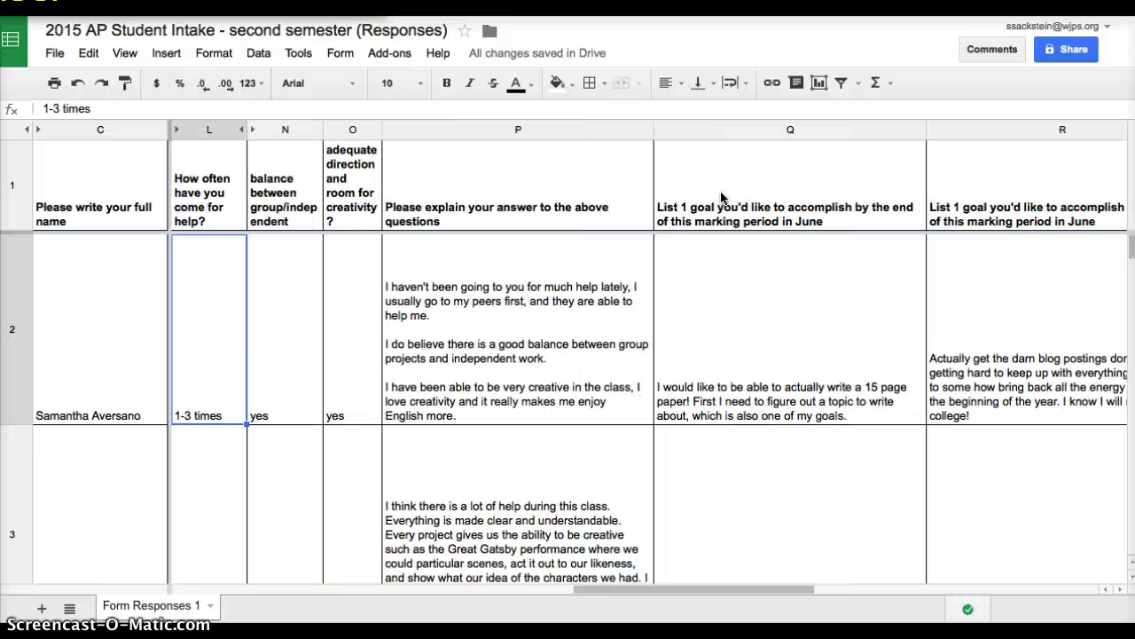
{"action": "key", "text": "Left"}
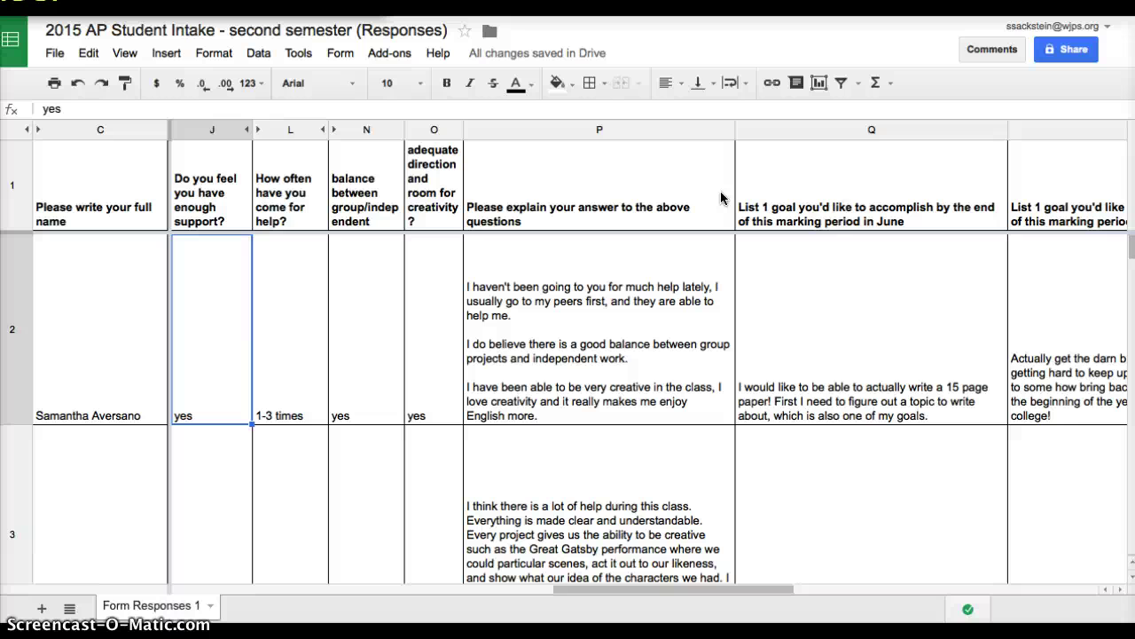